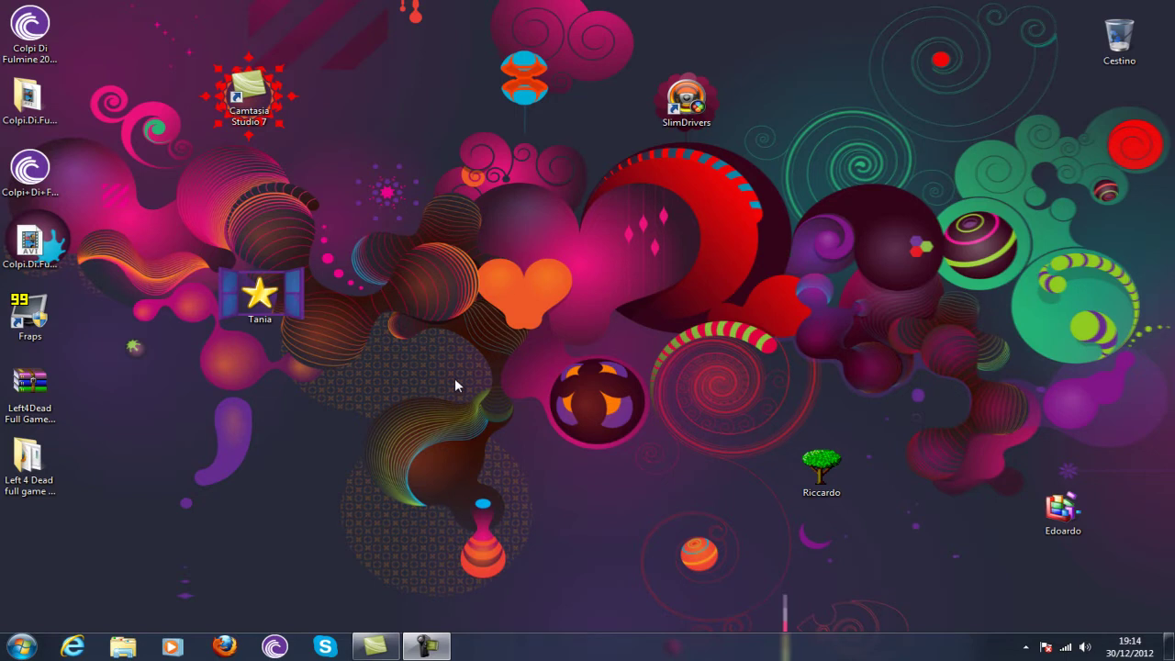
# Launch Firefox, search Google for "aviara", and open the aviara.ro forum
pyautogui.click(254, 470)
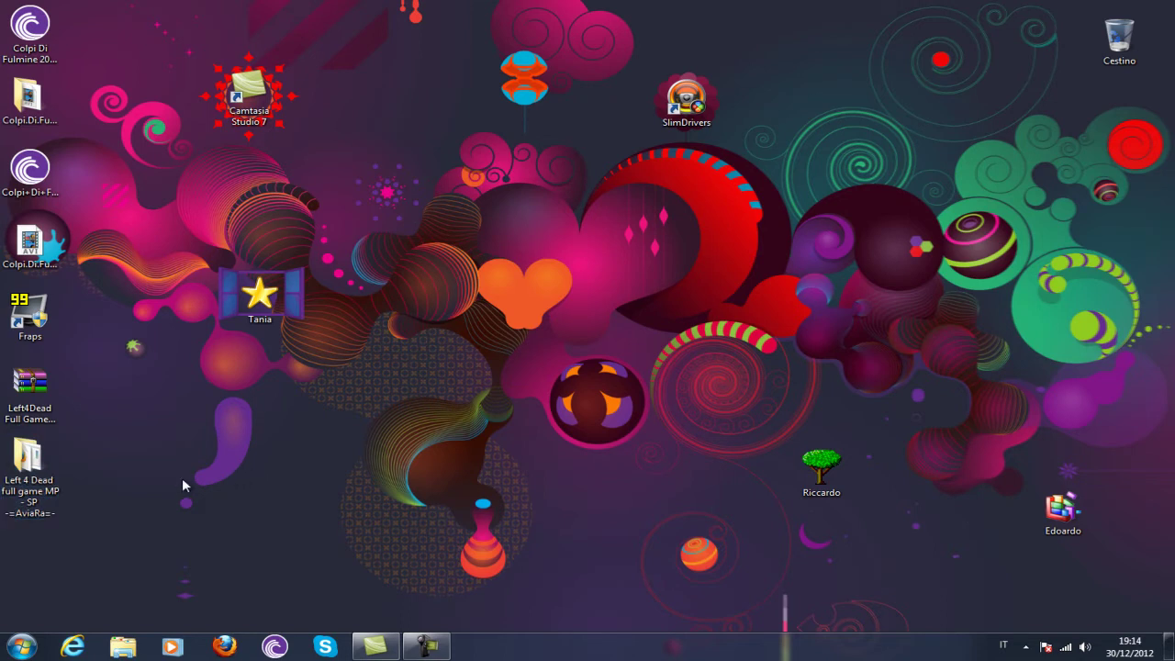
pyautogui.click(225, 646)
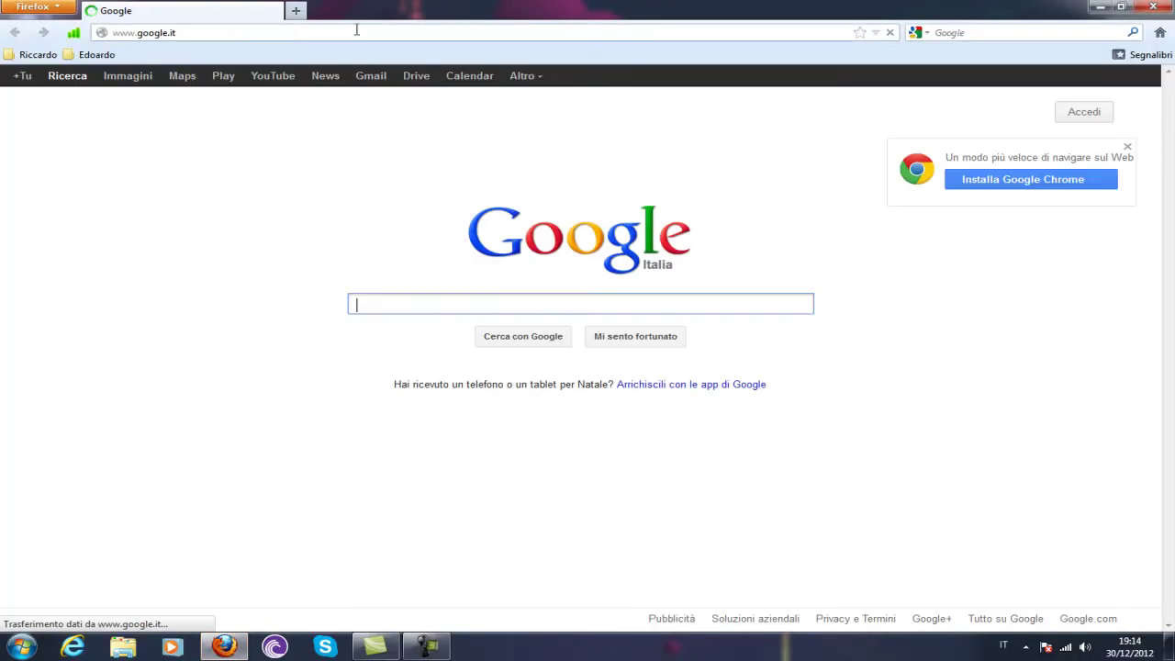
pyautogui.click(357, 31)
pyautogui.click(456, 306)
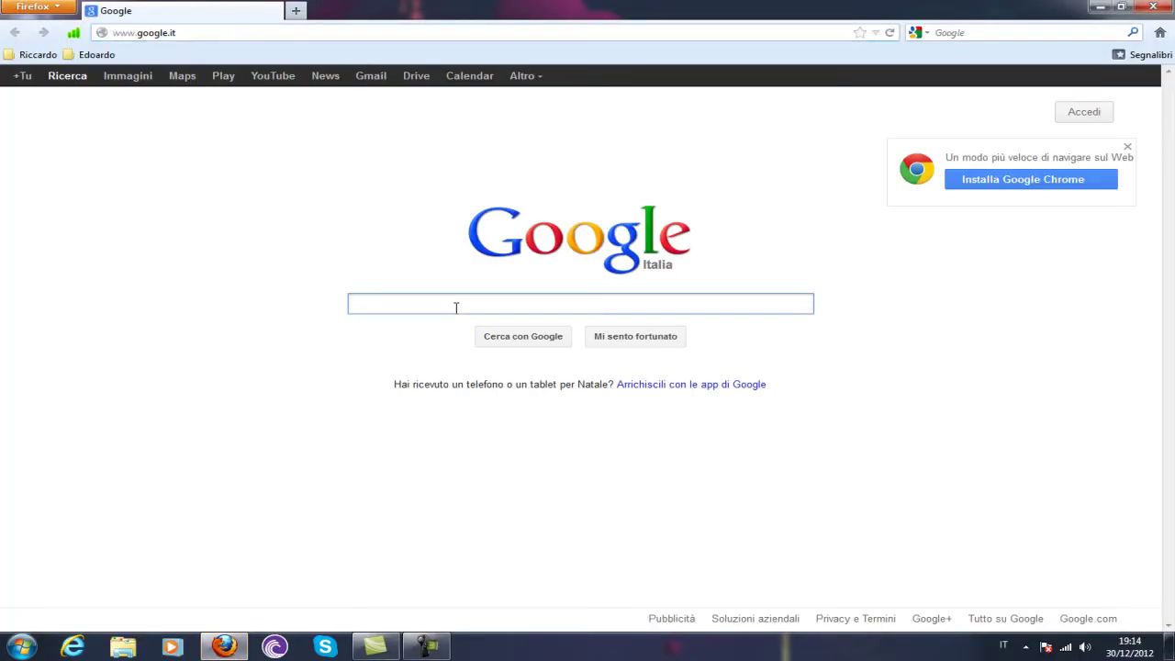
pyautogui.write('aviara')
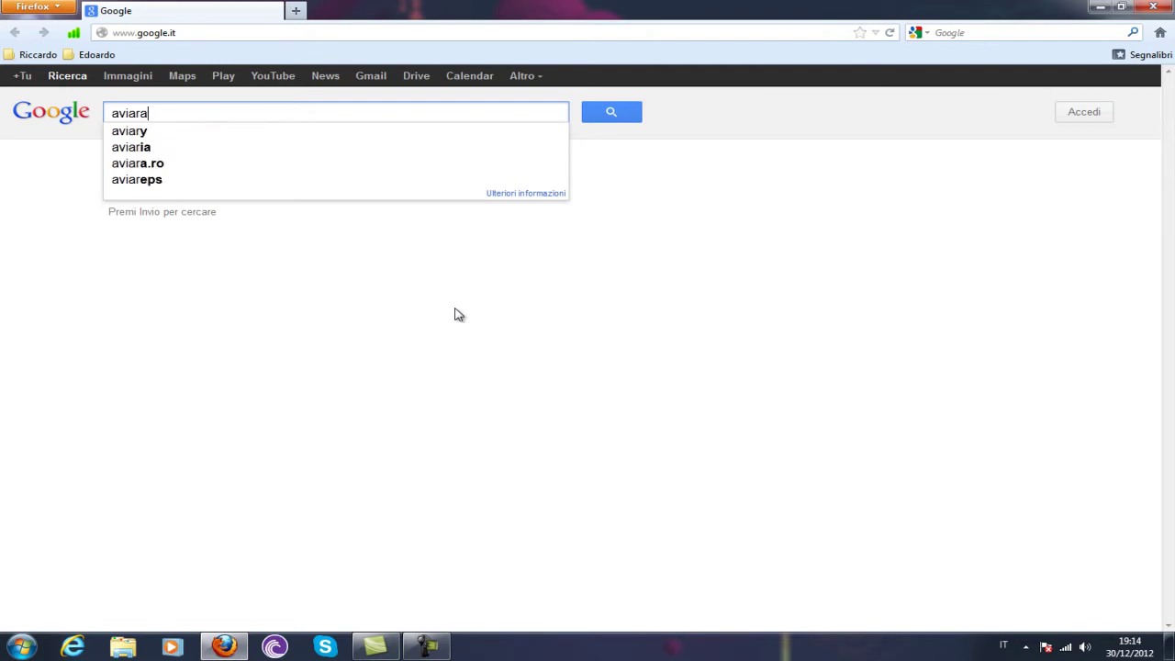
pyautogui.press('Down')
pyautogui.press('Return')
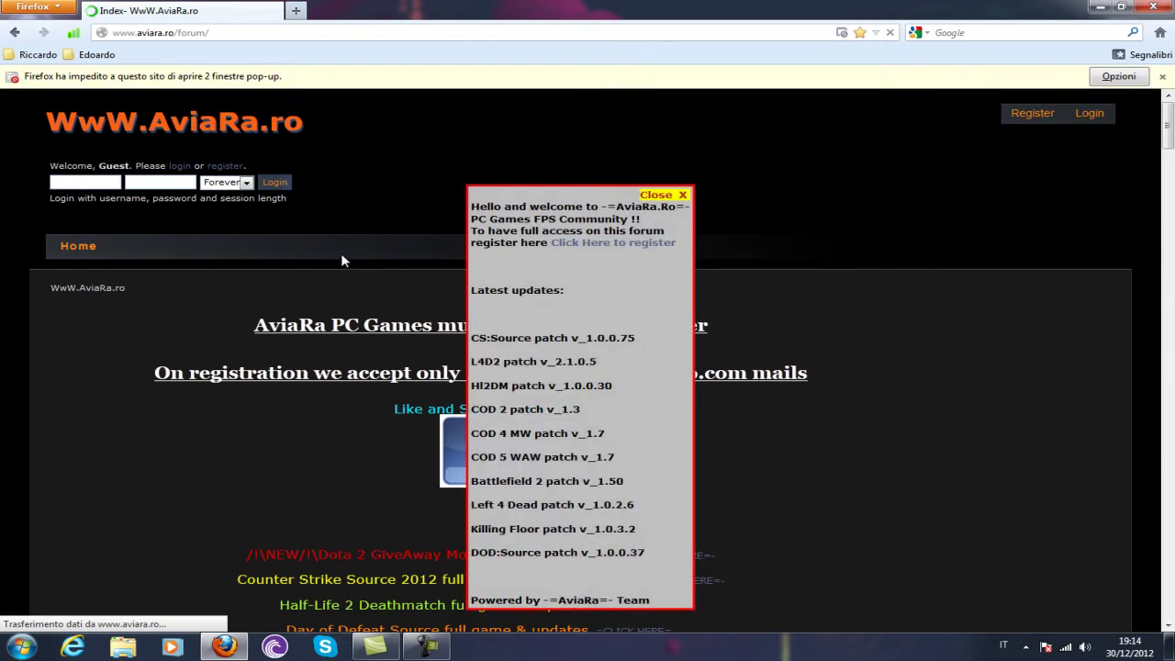
# Dismiss the forum's welcome box and close the pop-up window that covers the game list
pyautogui.scroll(-6, 675, 389)
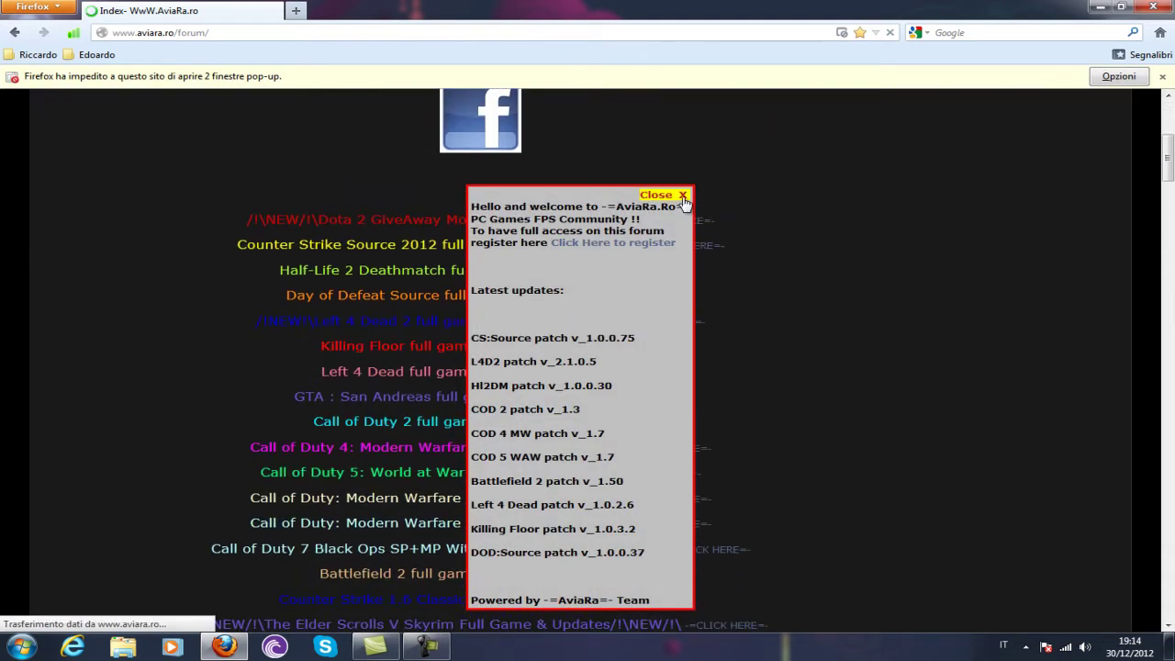
pyautogui.click(683, 198)
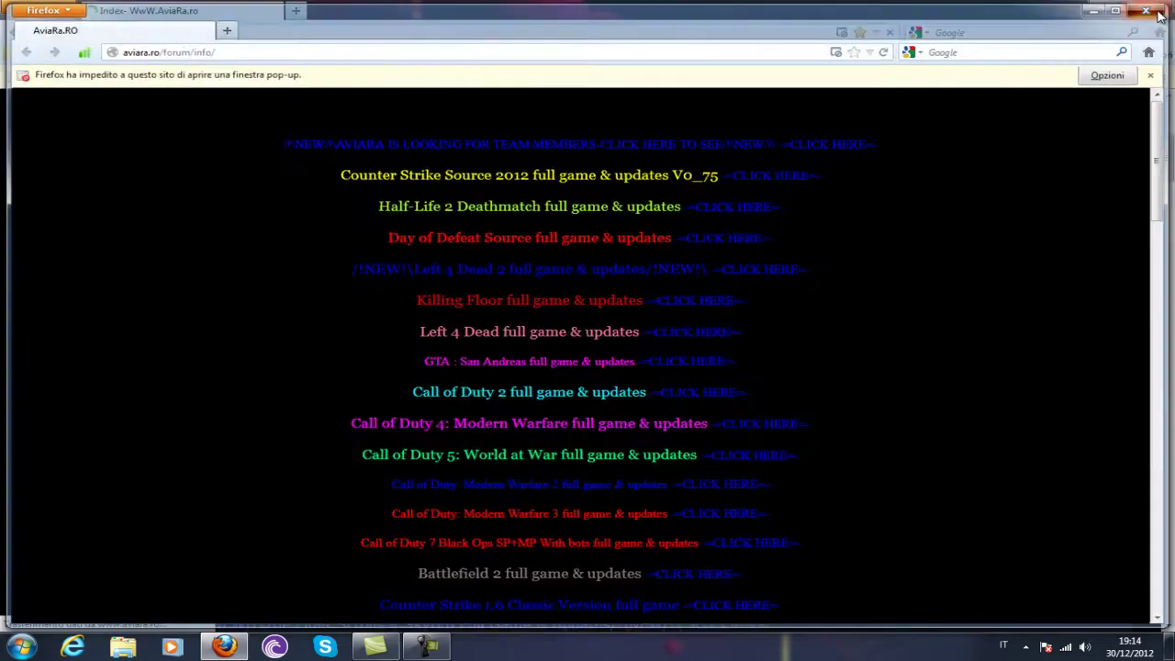
pyautogui.click(1159, 11)
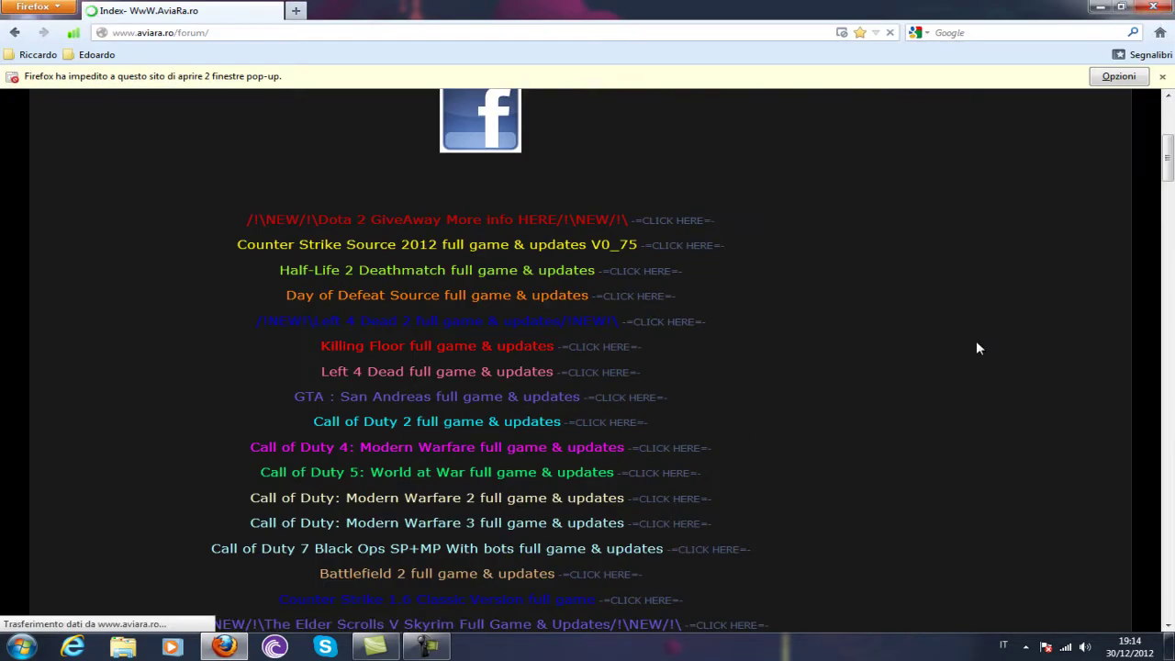
pyautogui.scroll(-2, 977, 347)
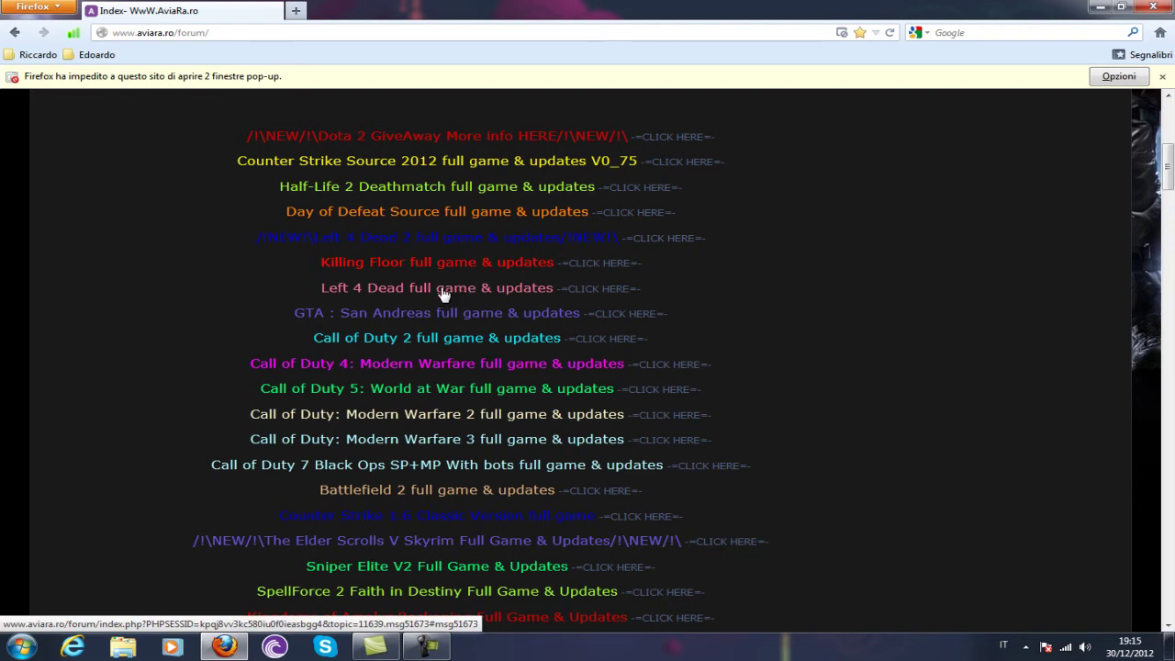
# Open the Left 4 Dead full game & updates topic and its DepositFiles download page, closing the advertising pop-up and minimizing the browser
pyautogui.click(615, 290)
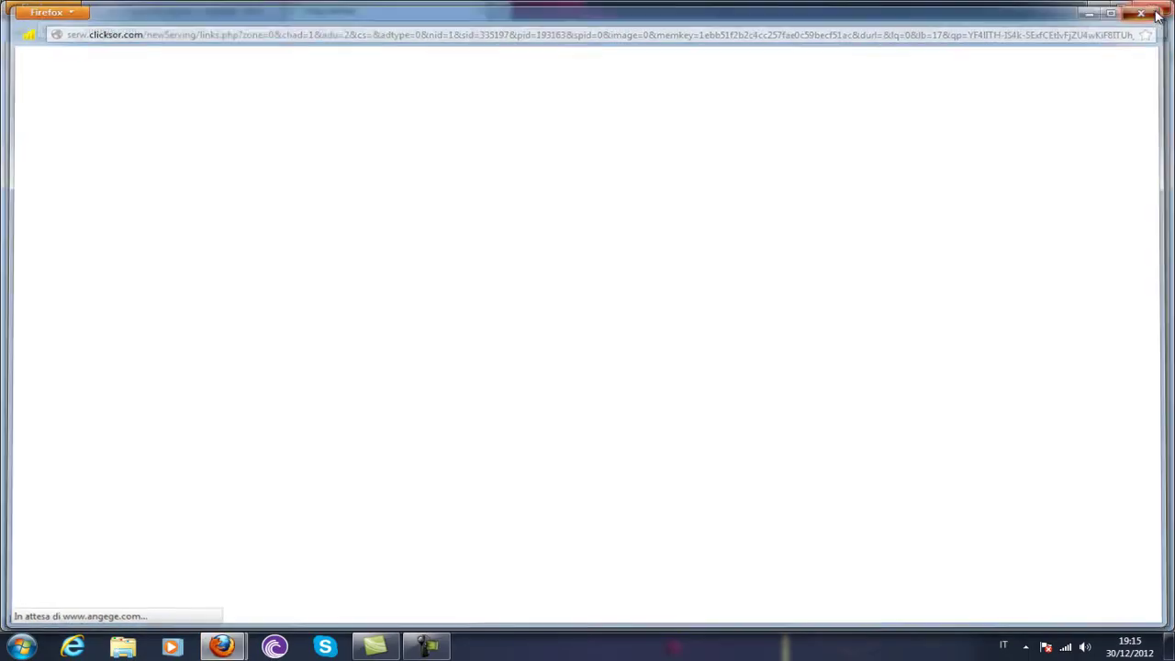
pyautogui.click(1152, 9)
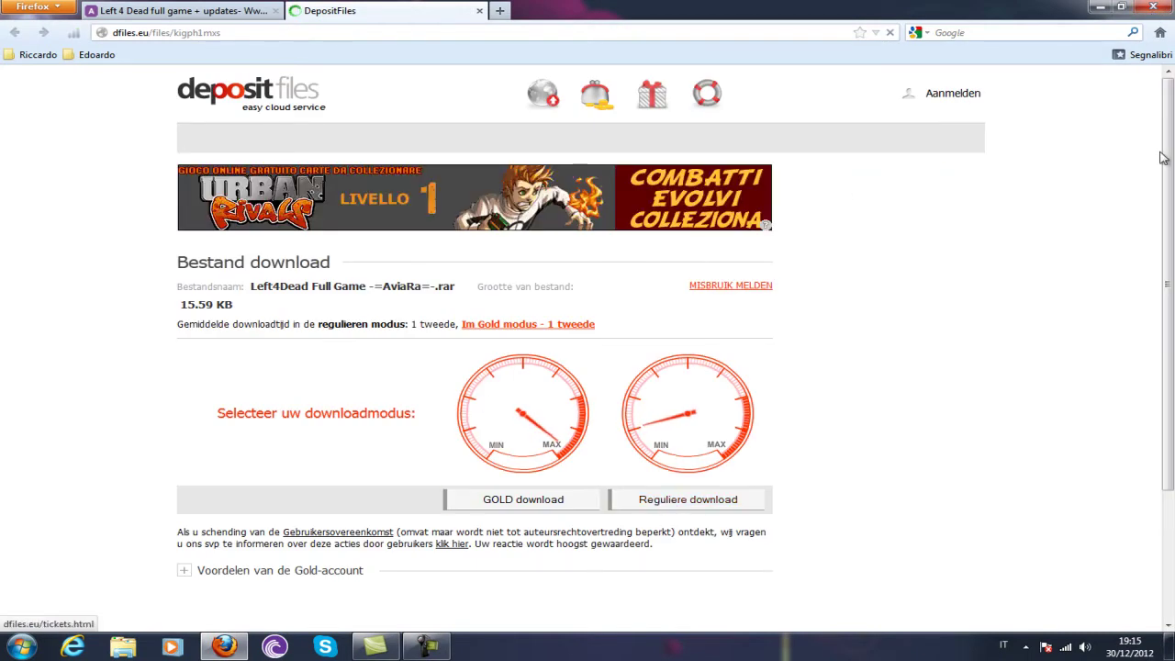
pyautogui.click(1099, 7)
# Move the Left4Dead Full Game archive toward the middle of the desktop and open the game folder inside it
pyautogui.moveTo(20, 397); pyautogui.dragTo(427, 243)
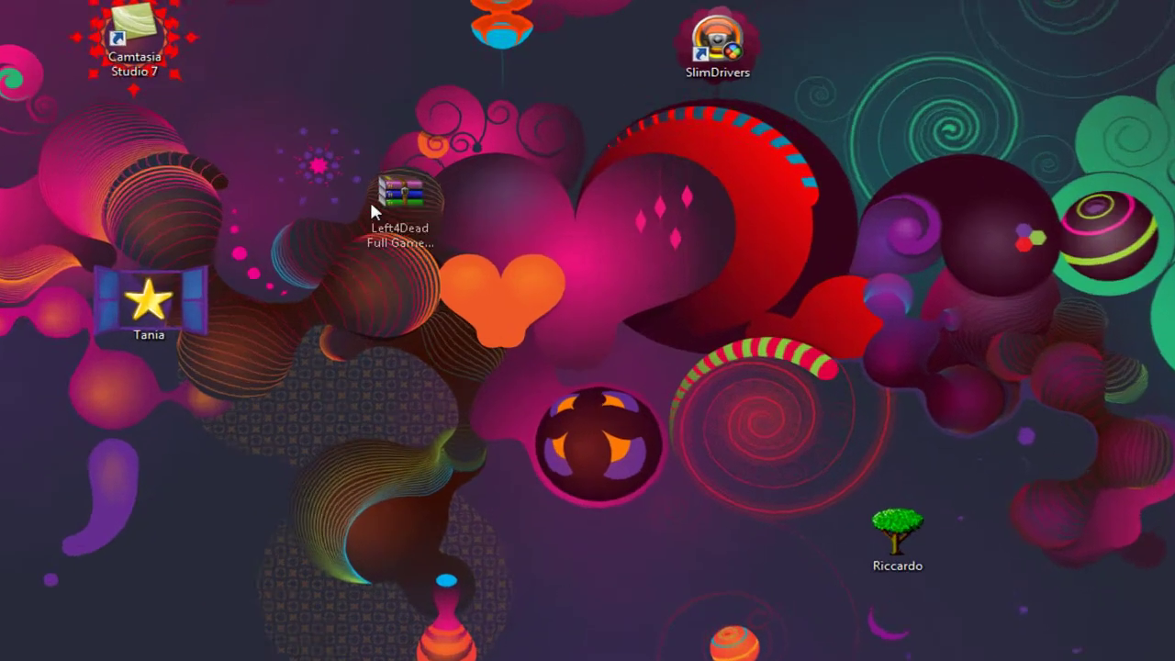
pyautogui.moveTo(429, 303); pyautogui.dragTo(489, 207)
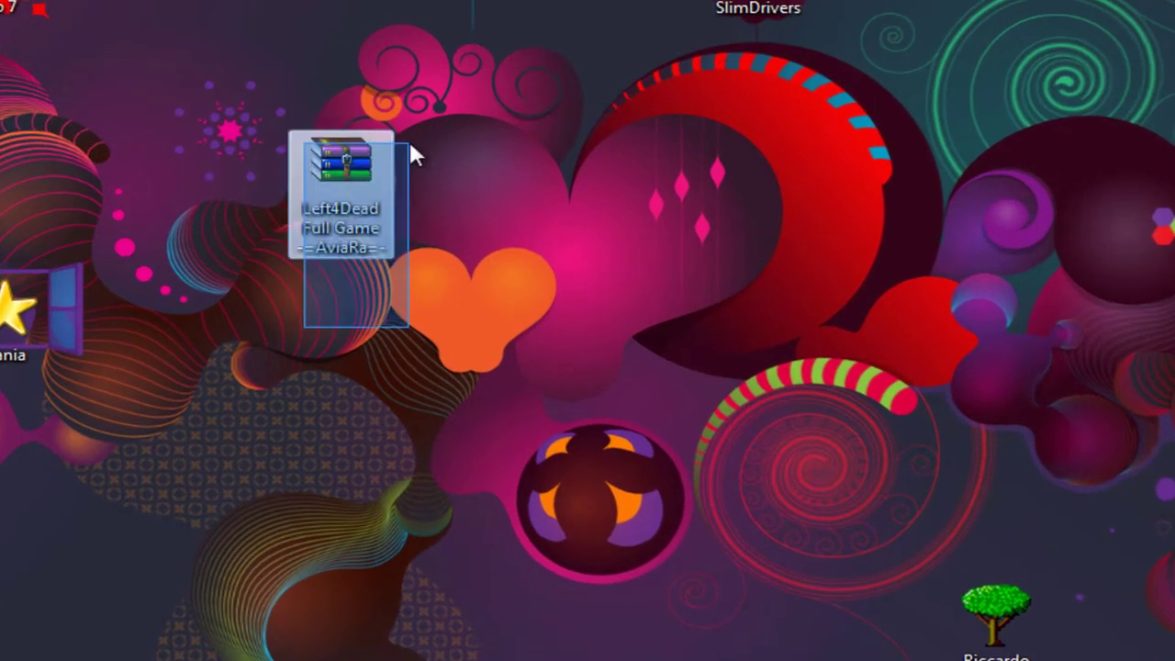
pyautogui.moveTo(410, 156); pyautogui.dragTo(358, 350)
pyautogui.doubleClick(367, 240)
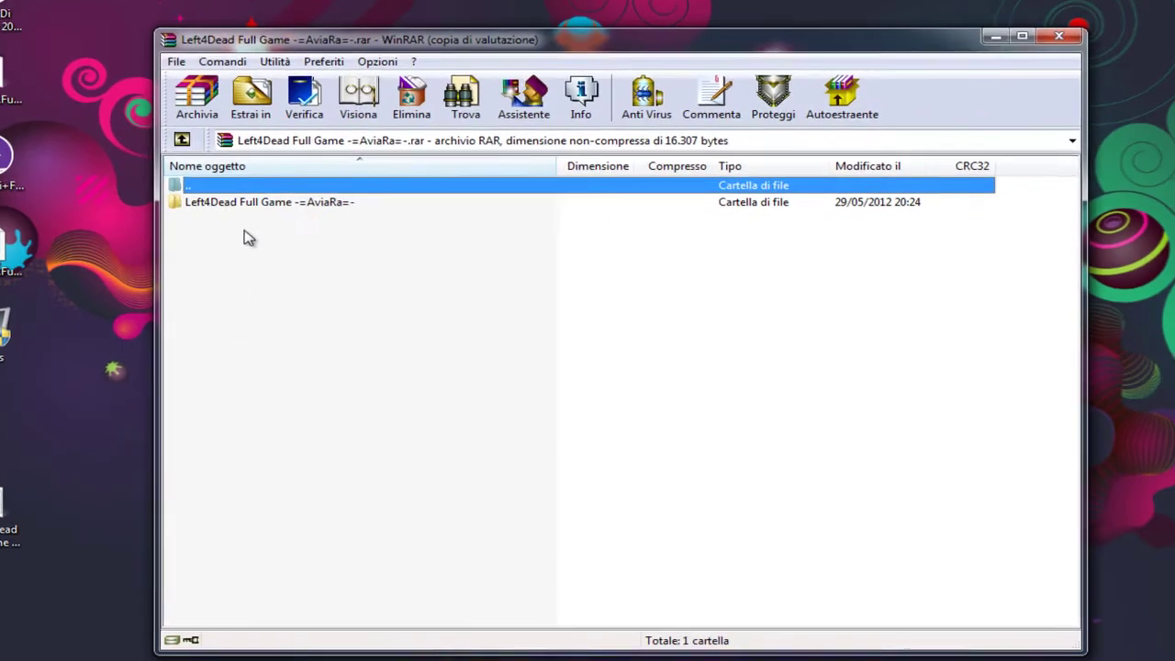
pyautogui.doubleClick(18, 169)
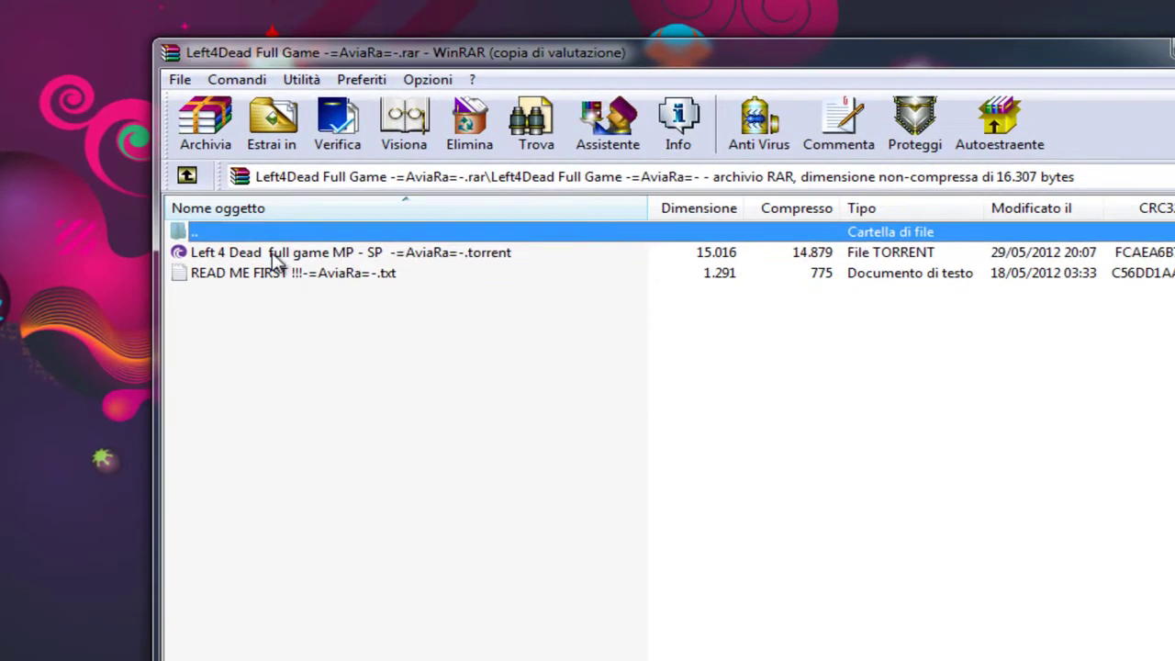
# Read the READ ME FIRST text file inside the archive, and close both the file and the archive
pyautogui.click(274, 249)
pyautogui.click(259, 279)
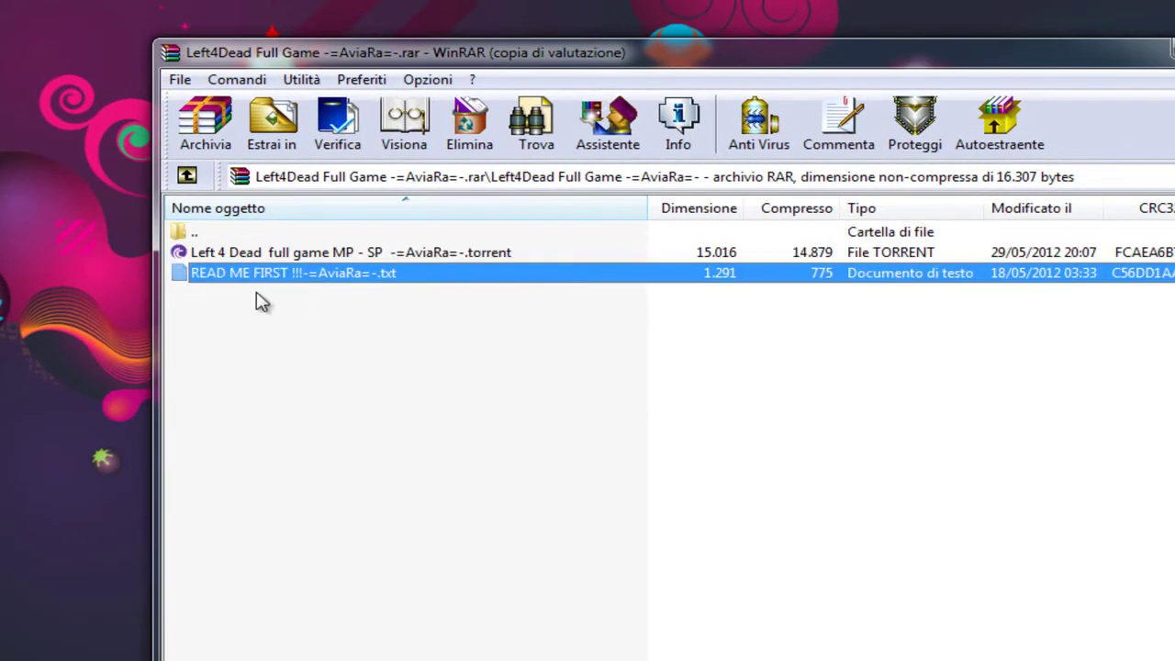
pyautogui.doubleClick(338, 280)
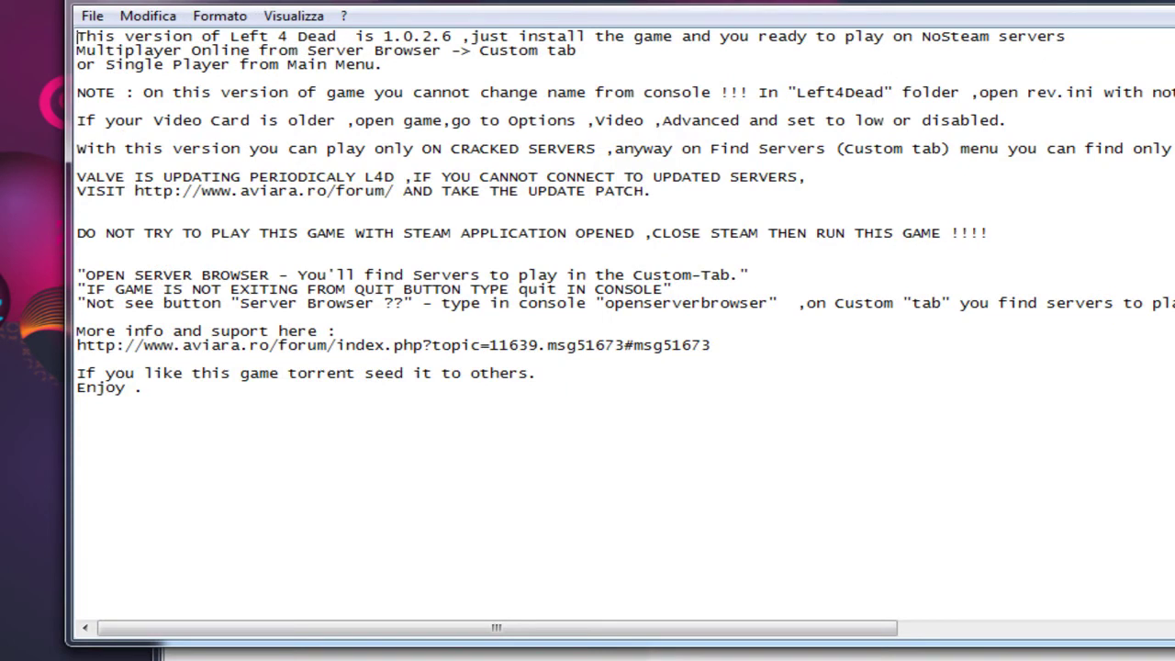
pyautogui.hotkey('alt', 'F4')
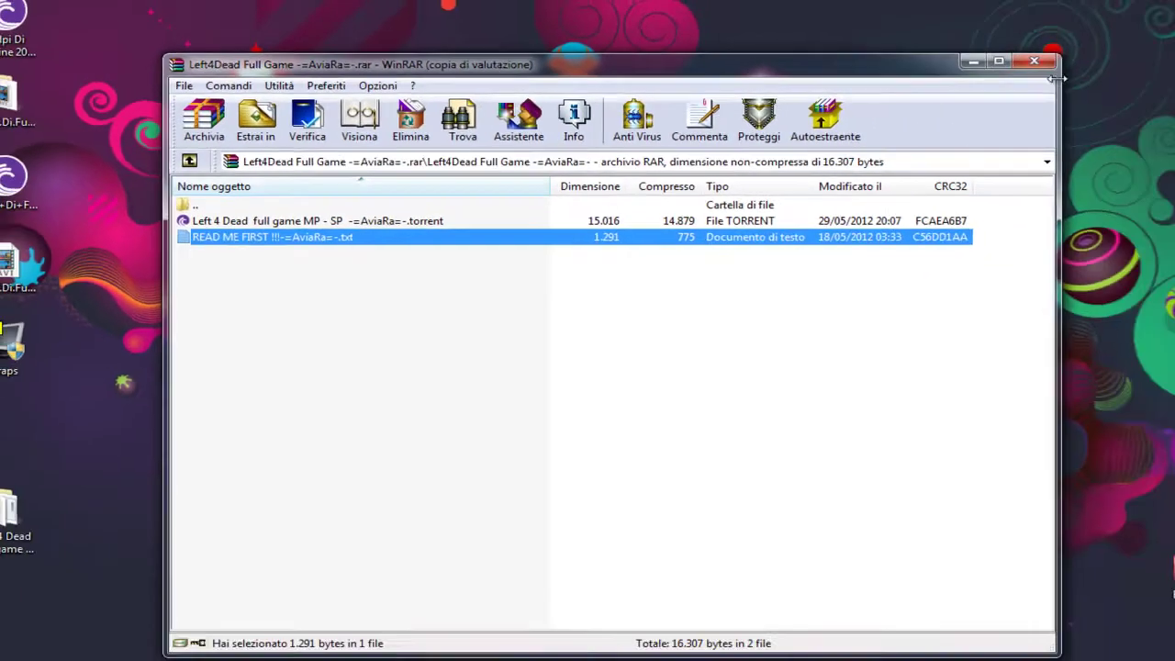
pyautogui.hotkey('alt', 'F4')
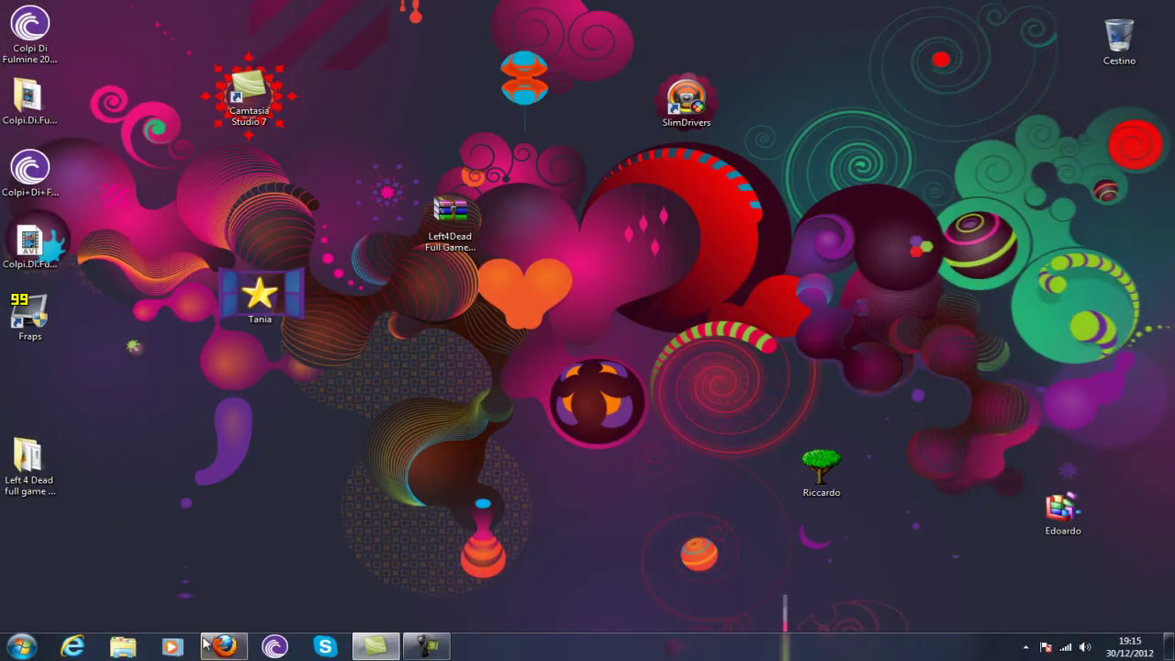
# Switch to BitTorrent, review the Left 4 Dead torrent's transfer information, and exit the program
pyautogui.click(273, 647)
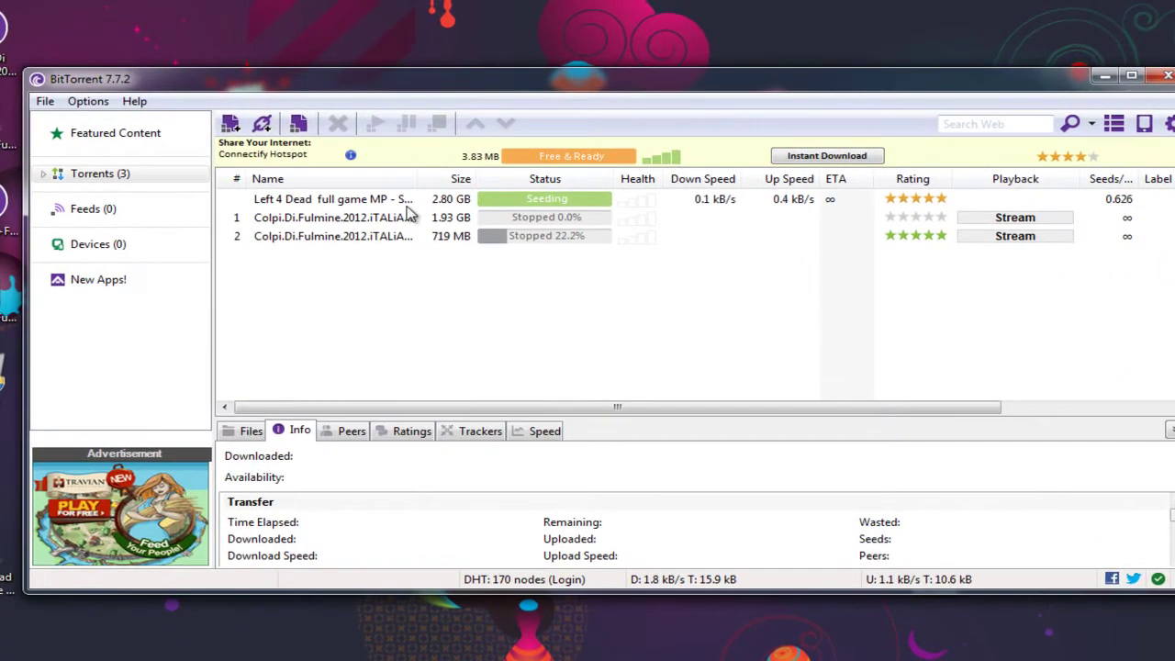
pyautogui.click(409, 205)
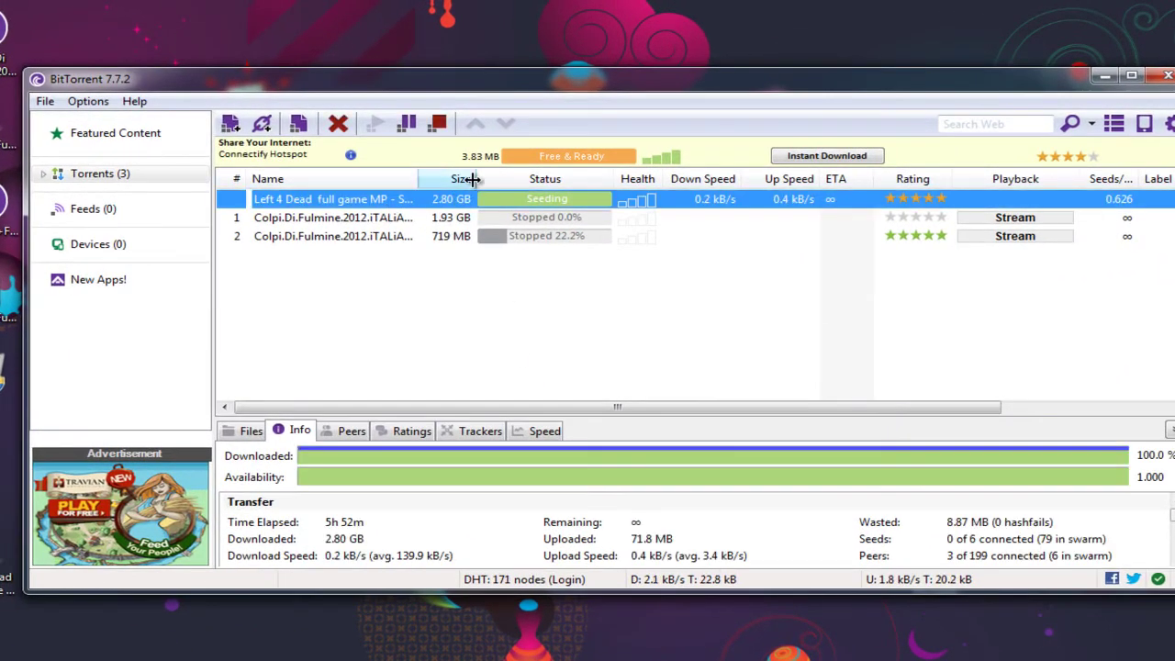
pyautogui.moveTo(475, 179)
pyautogui.mouseDown()
pyautogui.moveTo(499, 177)
pyautogui.moveTo(479, 173)
pyautogui.mouseUp()
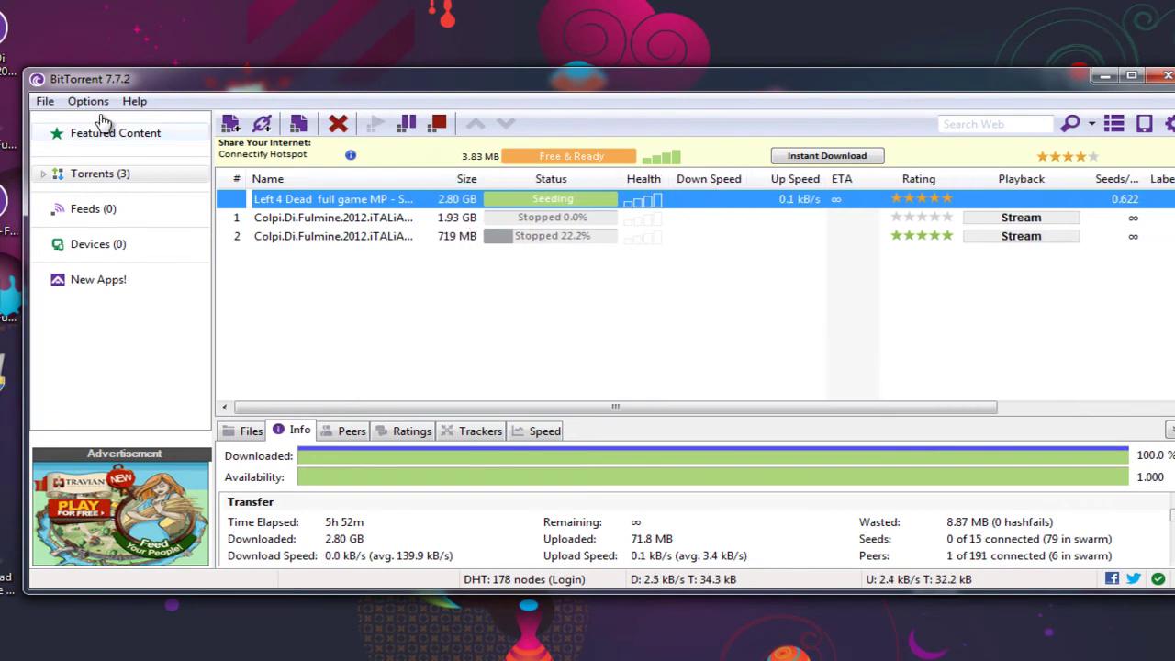
pyautogui.click(43, 100)
pyautogui.click(85, 253)
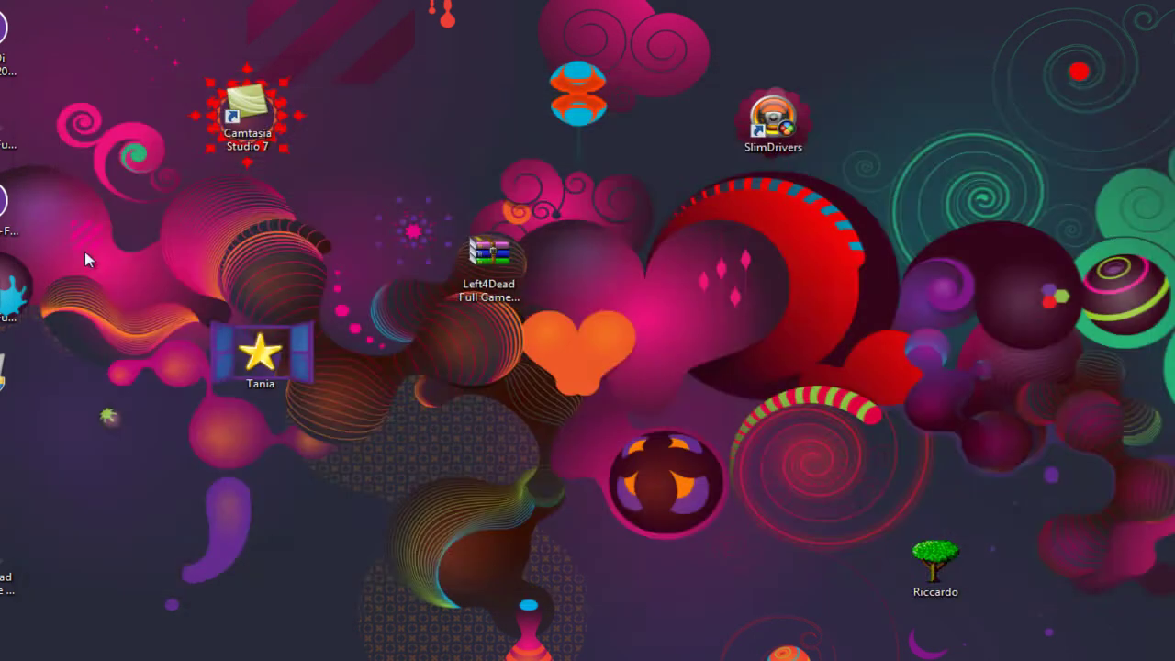
# Move the Left4Dead Full Game archive to the Recycle Bin and empty the bin
pyautogui.moveTo(489, 257); pyautogui.dragTo(1131, 62)
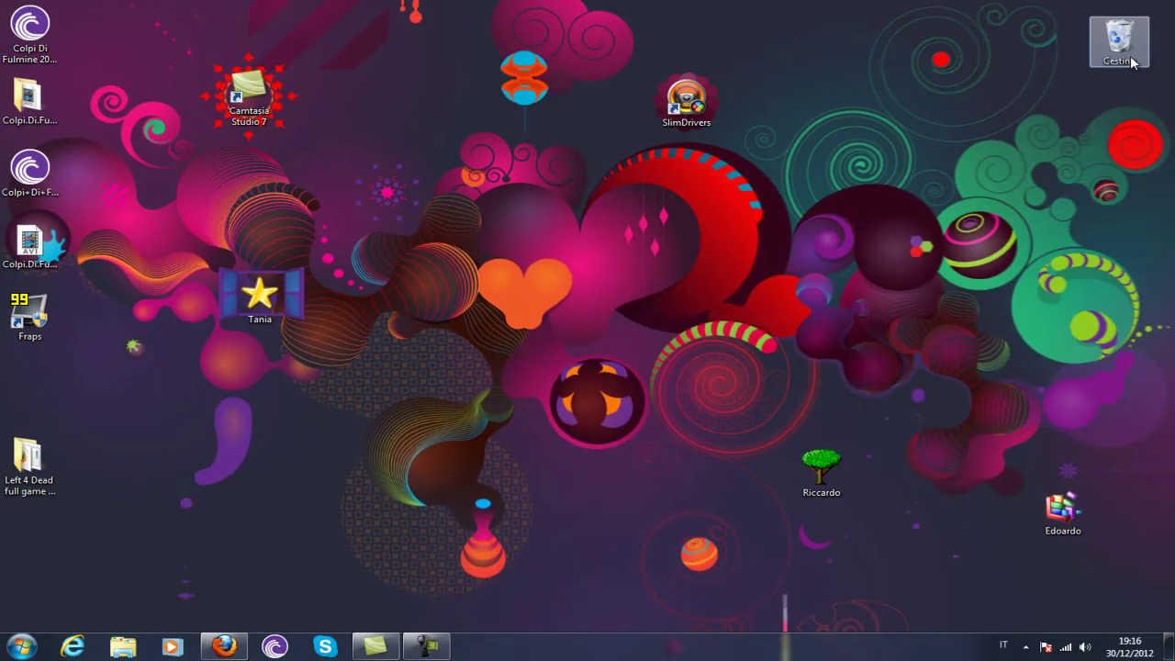
pyautogui.rightClick(1127, 57)
pyautogui.click(1083, 89)
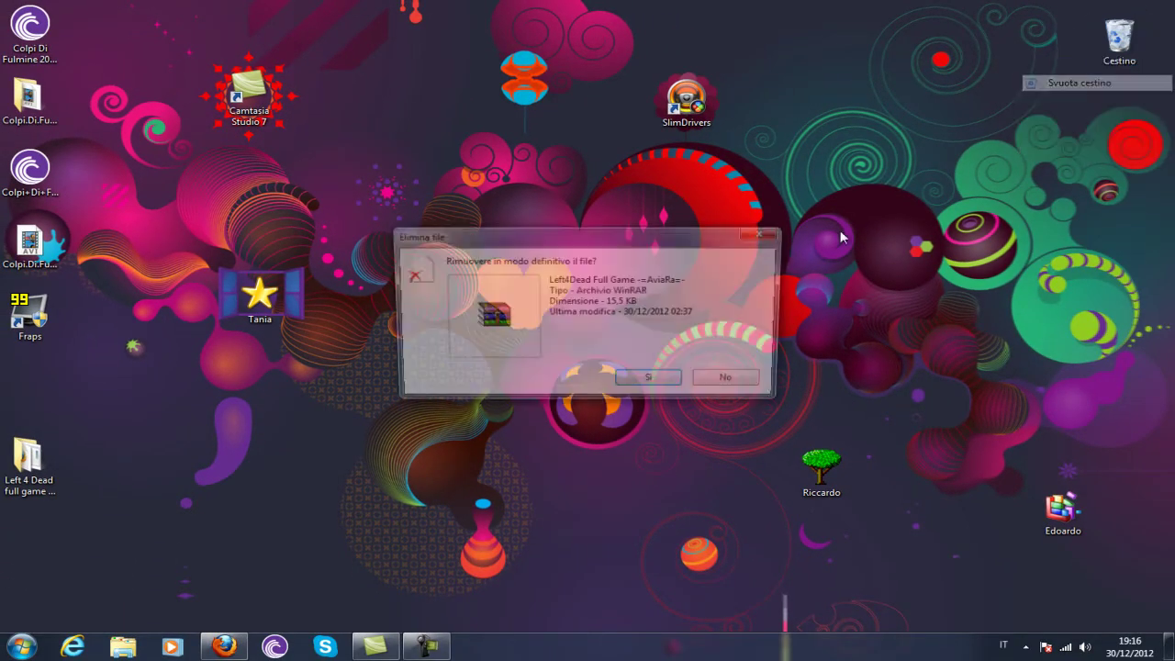
pyautogui.click(623, 382)
# Close the browser and read the READ ME FIRST file in the desktop's Left 4 Dead full game folder
pyautogui.moveTo(27, 455); pyautogui.dragTo(580, 252)
pyautogui.doubleClick(577, 246)
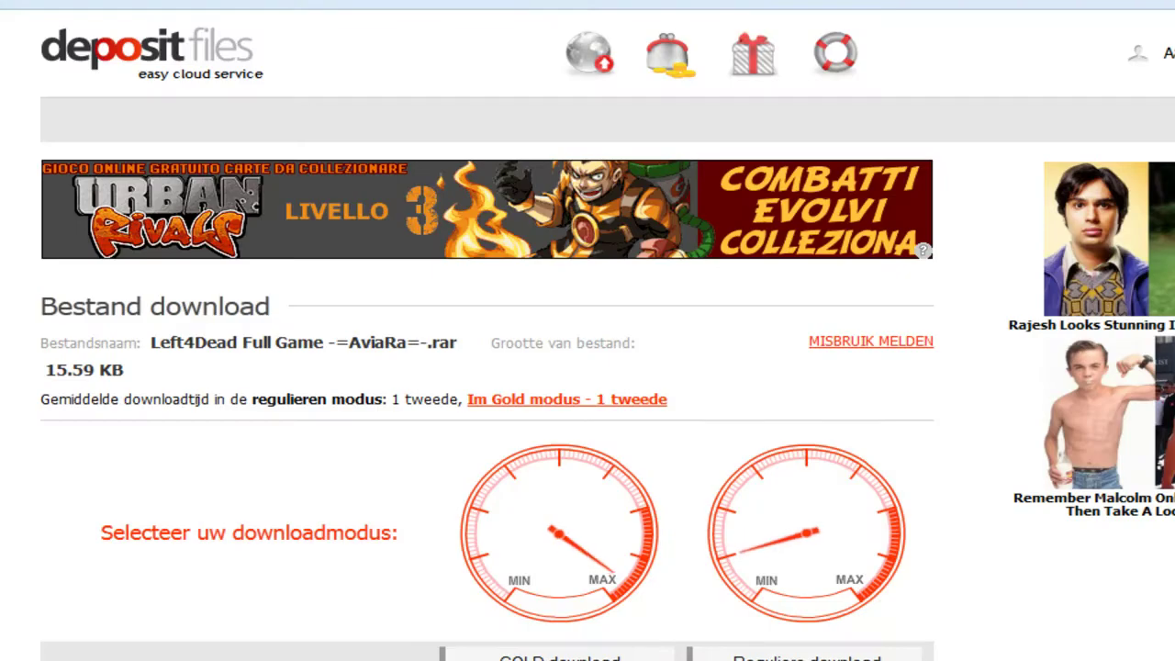
pyautogui.hotkey('alt', 'F4')
pyautogui.click(628, 437)
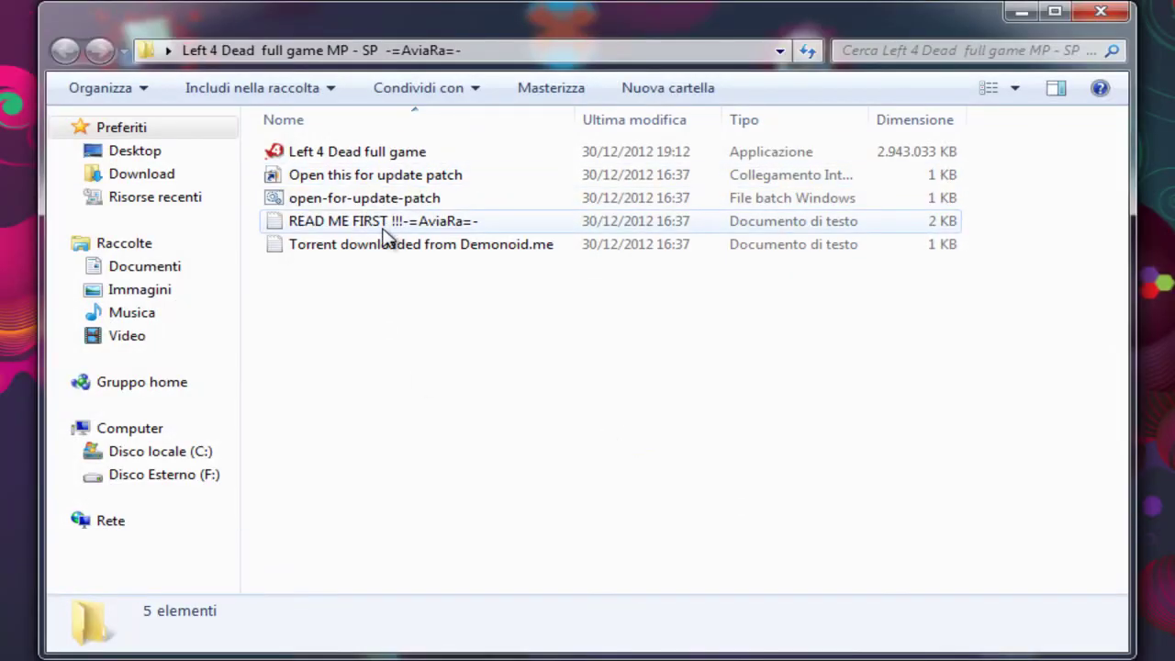
pyautogui.doubleClick(356, 221)
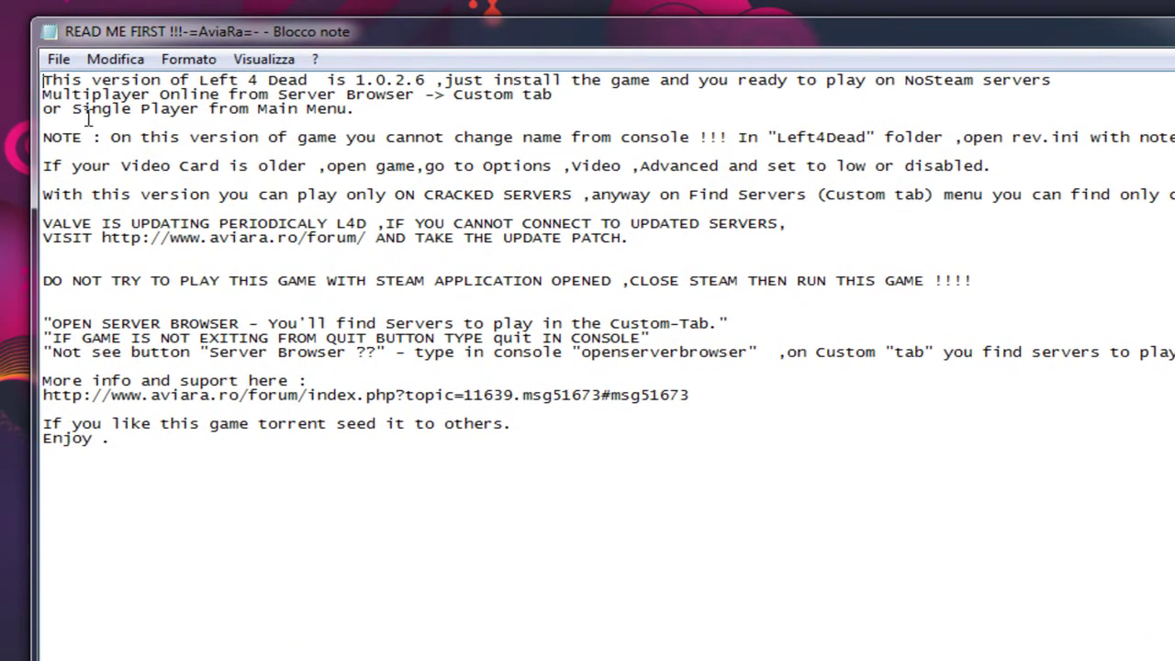
pyautogui.hotkey('alt', 'F4')
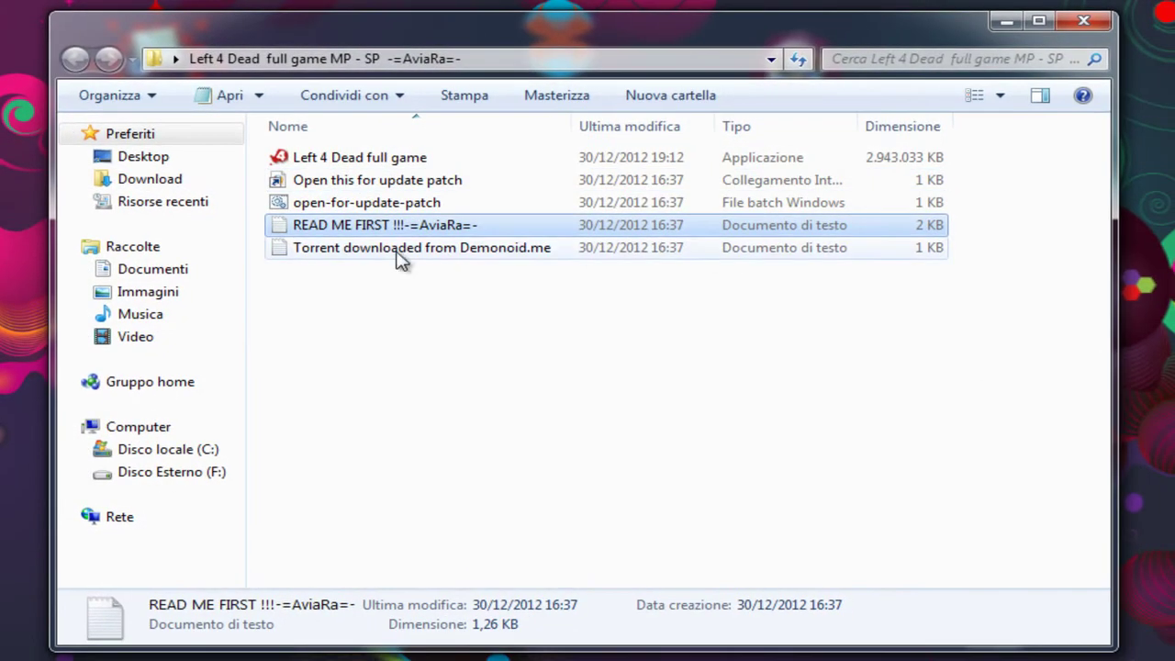
# Launch the Left 4 Dead full game installer and close the folder window
pyautogui.click(388, 160)
pyautogui.rightClick(386, 161)
pyautogui.click(436, 196)
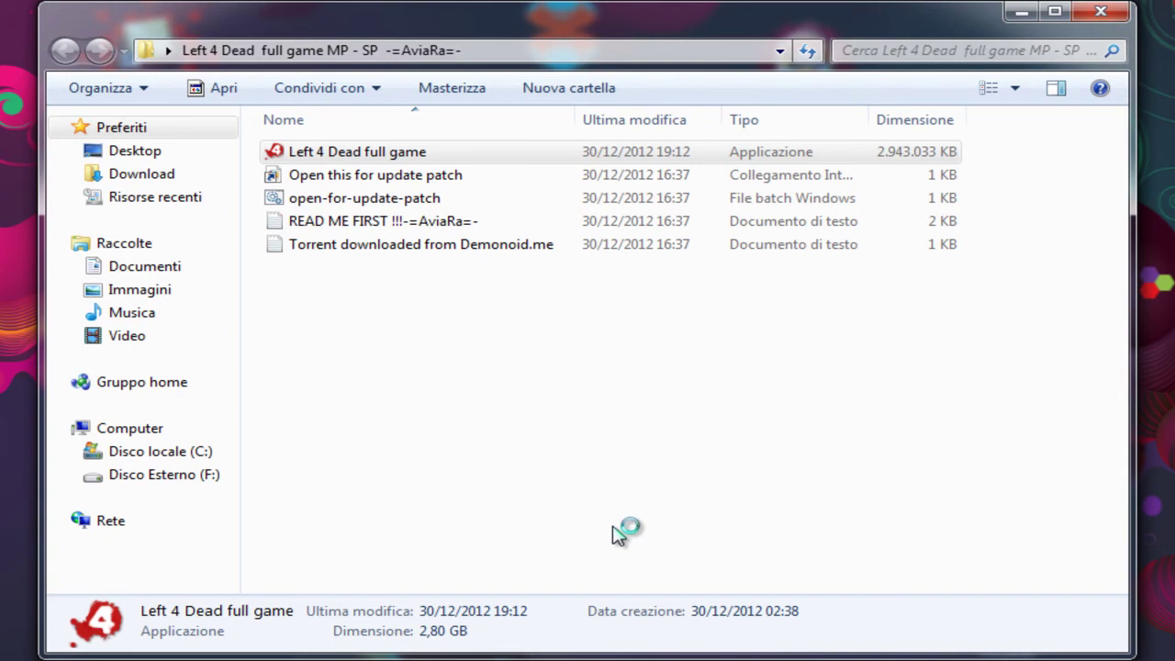
pyautogui.click(1101, 12)
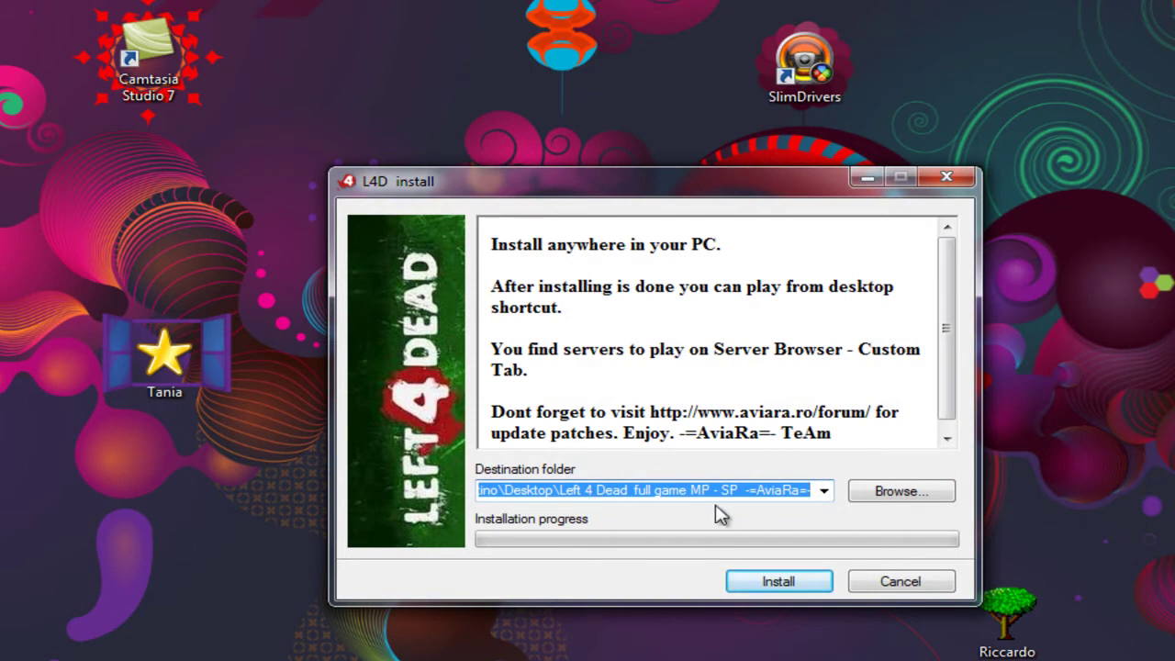
# Set the installer's destination folder to Programmi (x86) on Disco locale (C:)
pyautogui.click(886, 496)
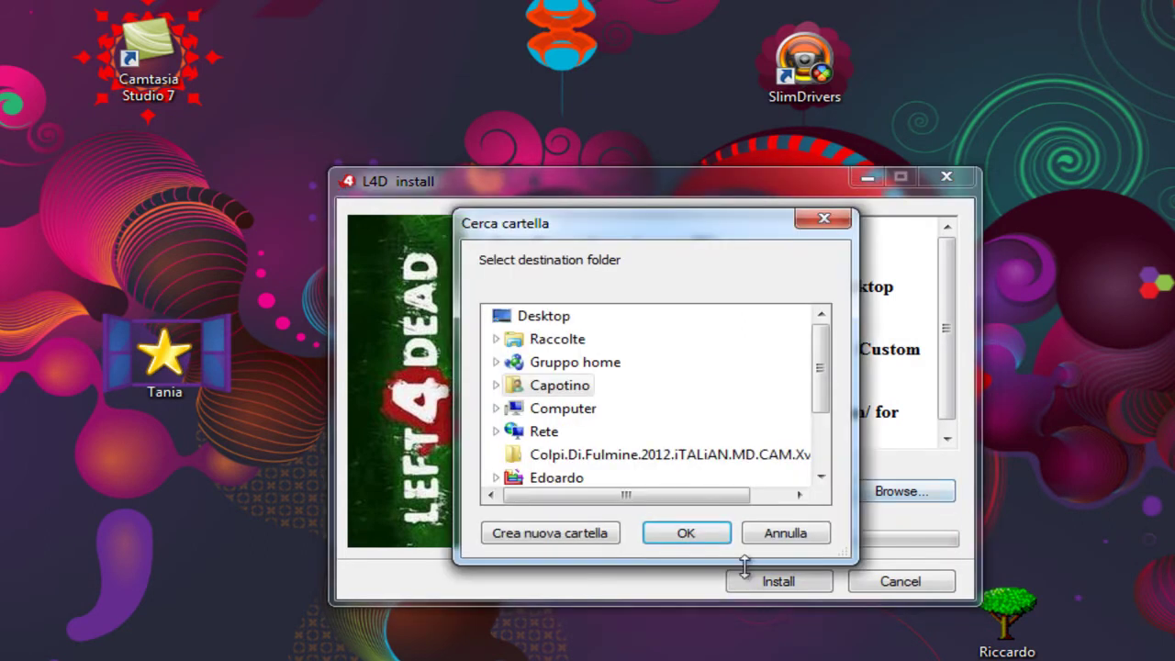
pyautogui.click(497, 408)
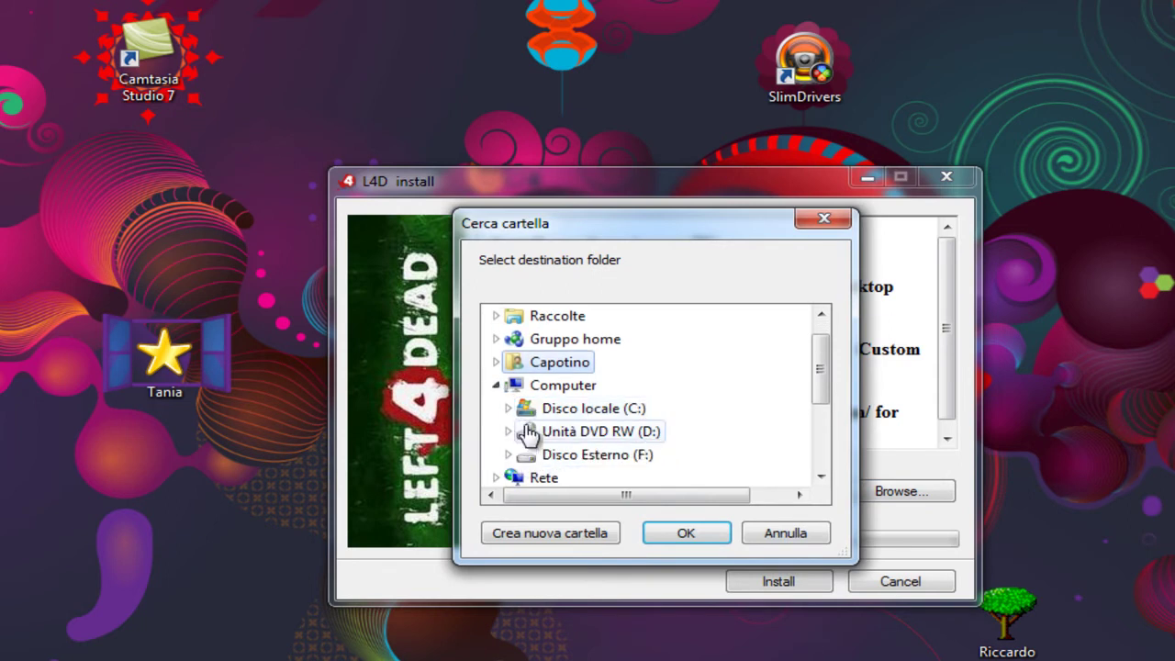
pyautogui.click(508, 409)
pyautogui.click(551, 431)
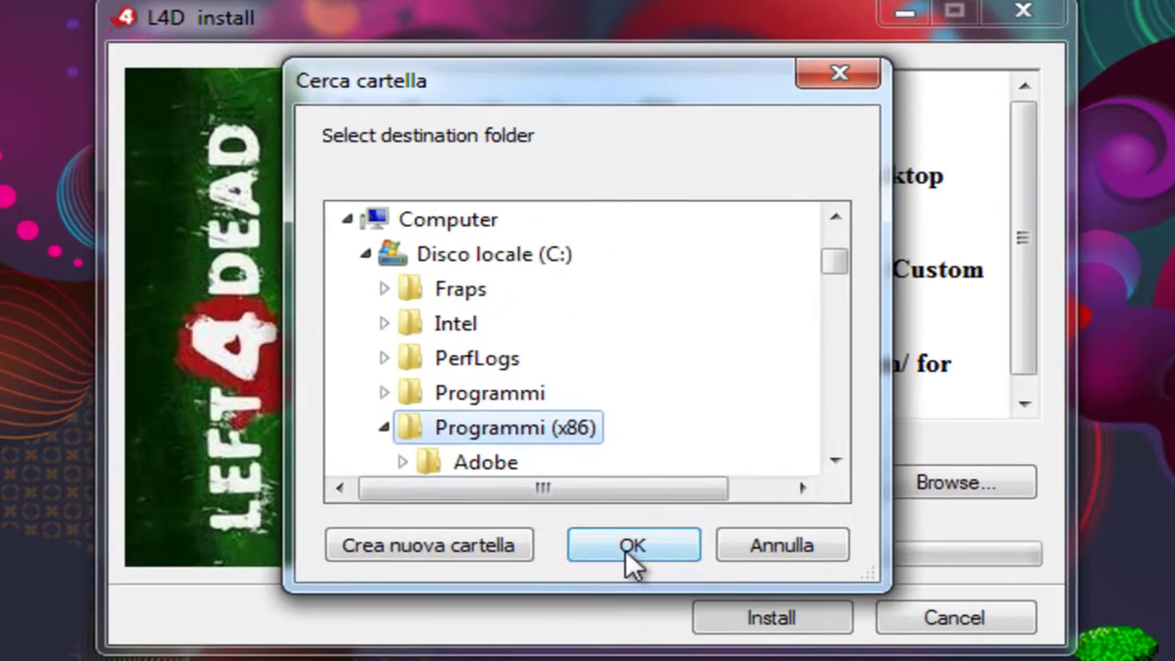
pyautogui.click(627, 548)
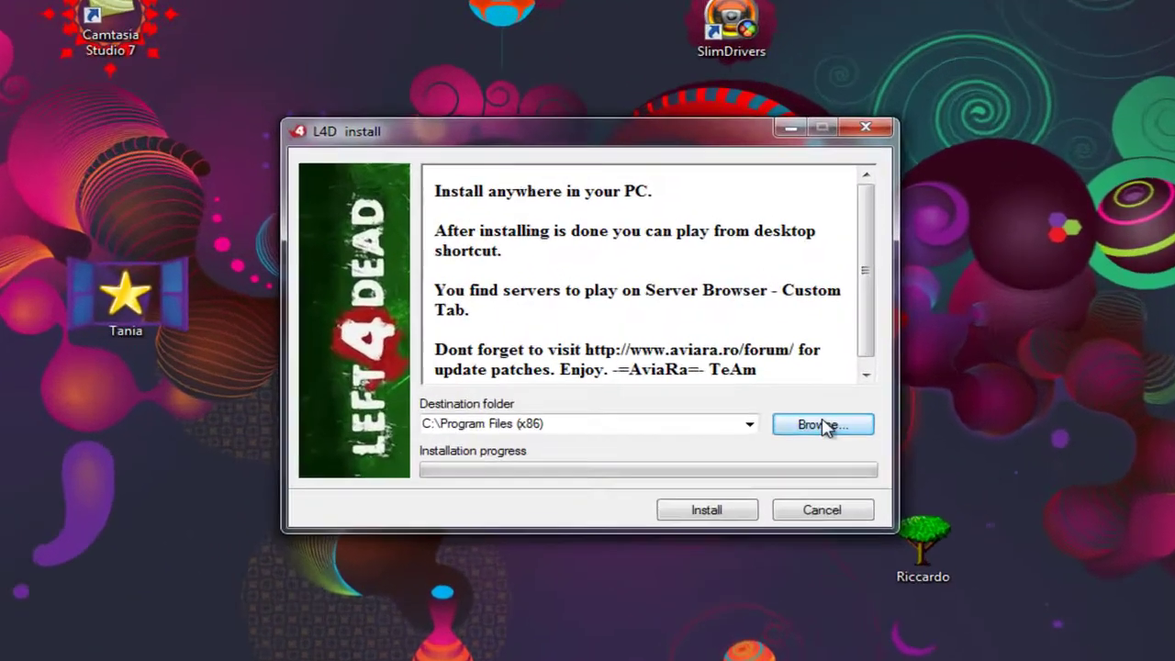
# Create a new folder named L4D on the desktop for the game's installation
pyautogui.click(752, 386)
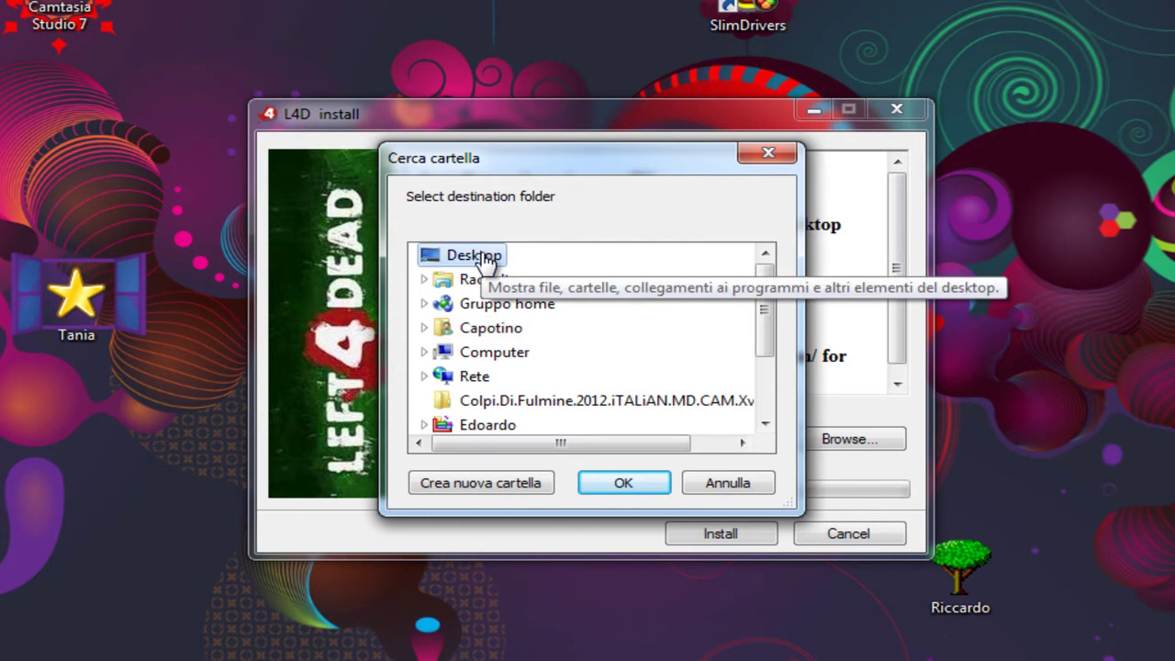
pyautogui.rightClick(446, 5)
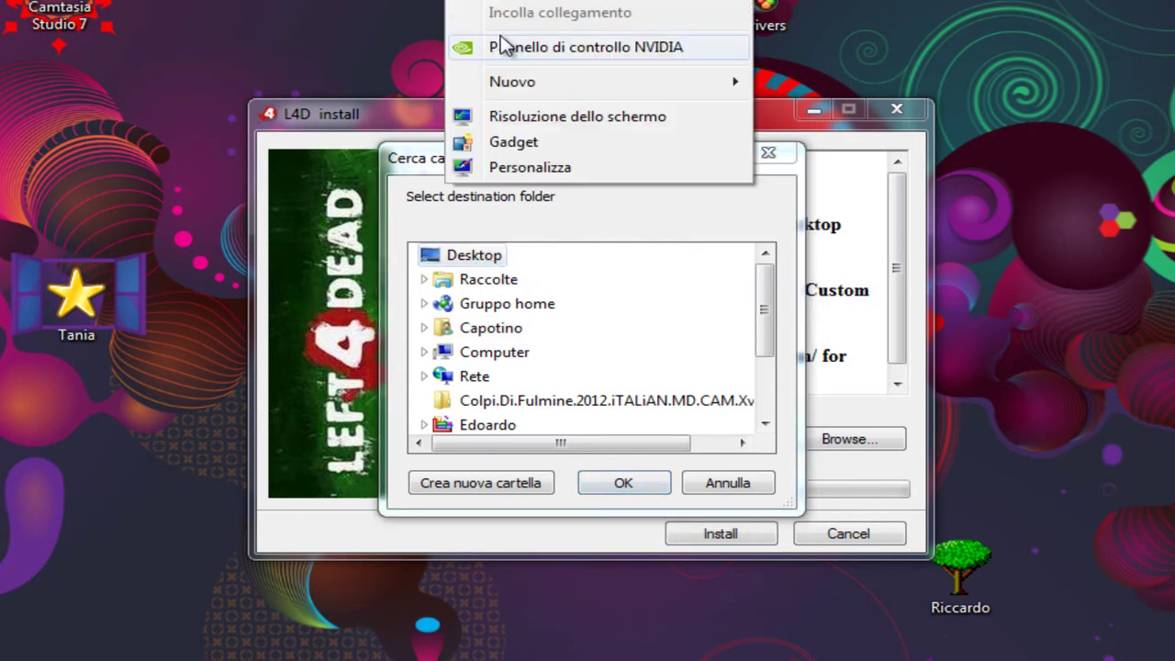
pyautogui.moveTo(546, 85)
pyautogui.click(805, 81)
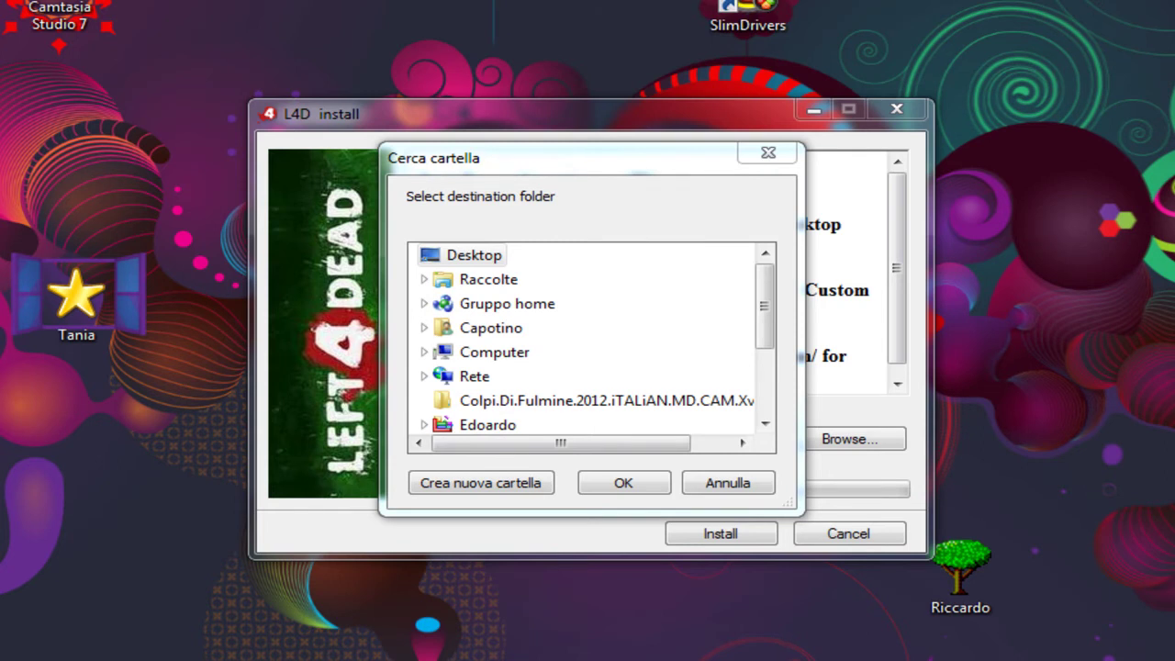
pyautogui.write('Left 4 ')
pyautogui.write('Deat')
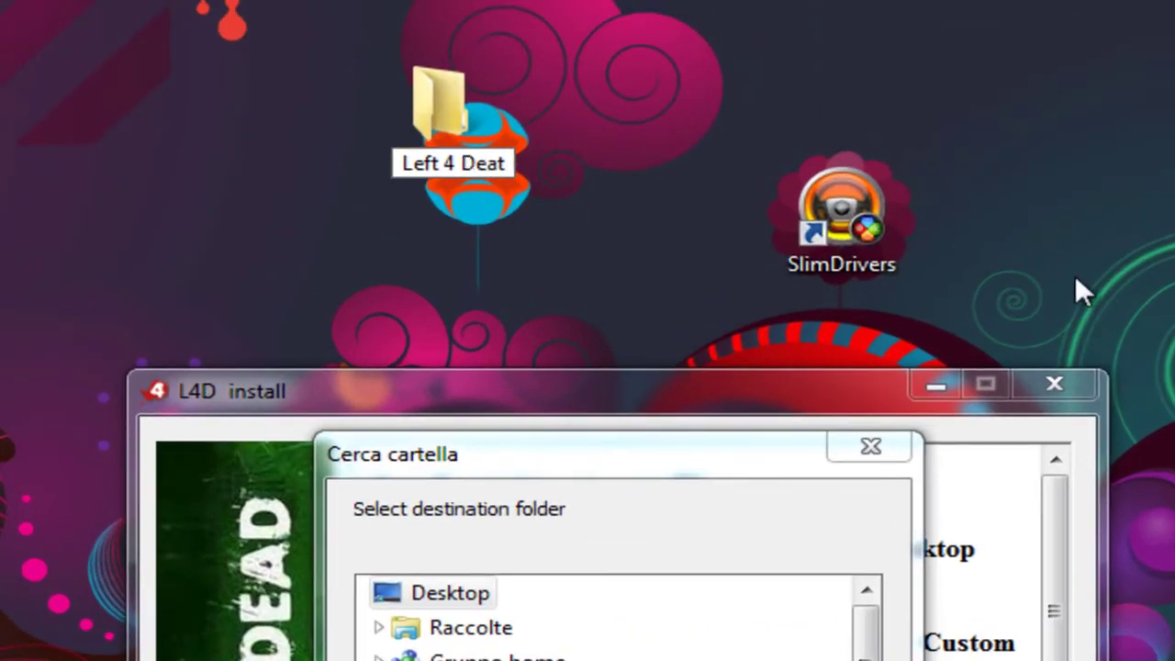
pyautogui.press('BackSpace')
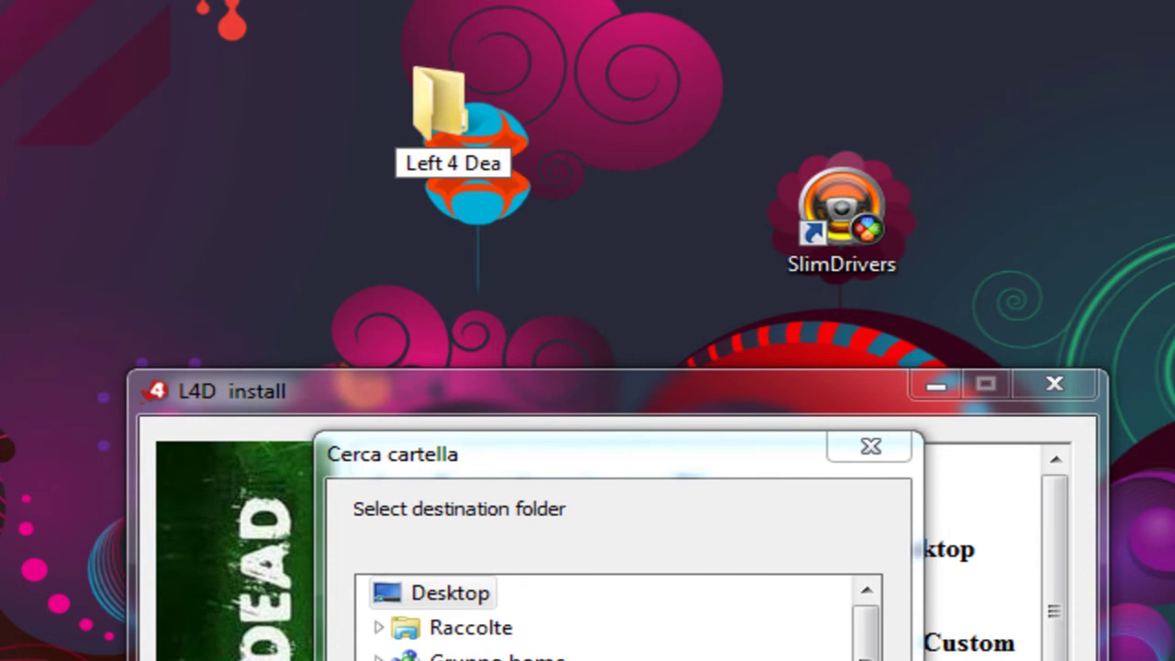
pyautogui.press('BackSpace')
pyautogui.press('BackSpace')
pyautogui.press('BackSpace')
pyautogui.press('BackSpace')
pyautogui.press('BackSpace')
pyautogui.press('BackSpace')
pyautogui.press('BackSpace')
pyautogui.press('BackSpace')
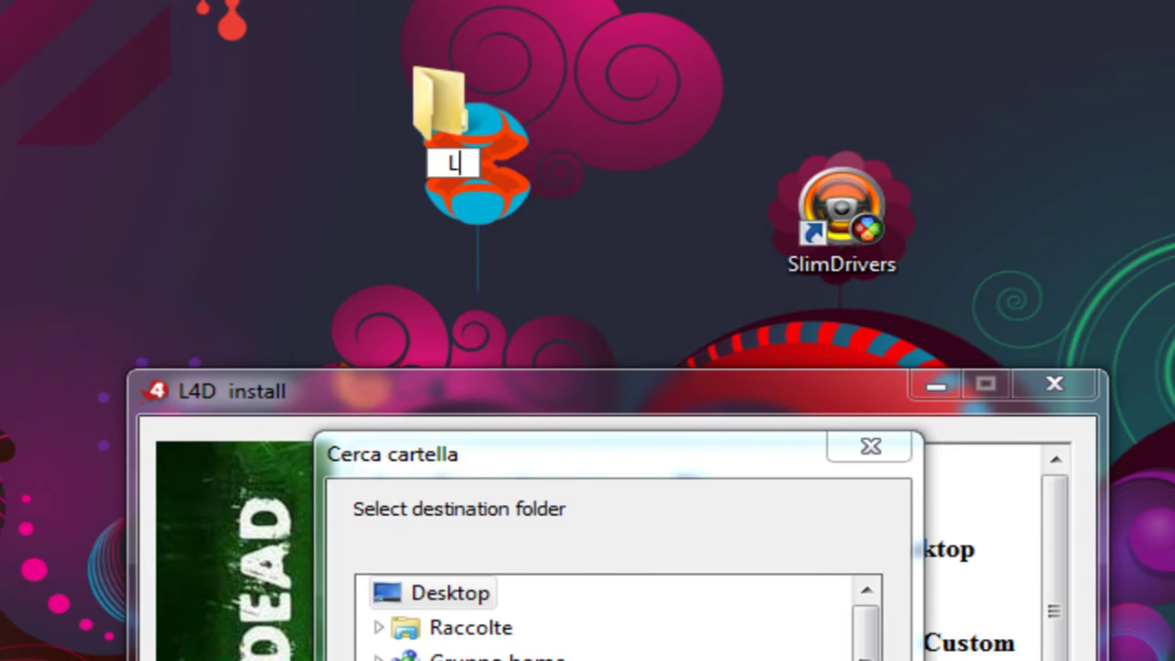
pyautogui.write('D')
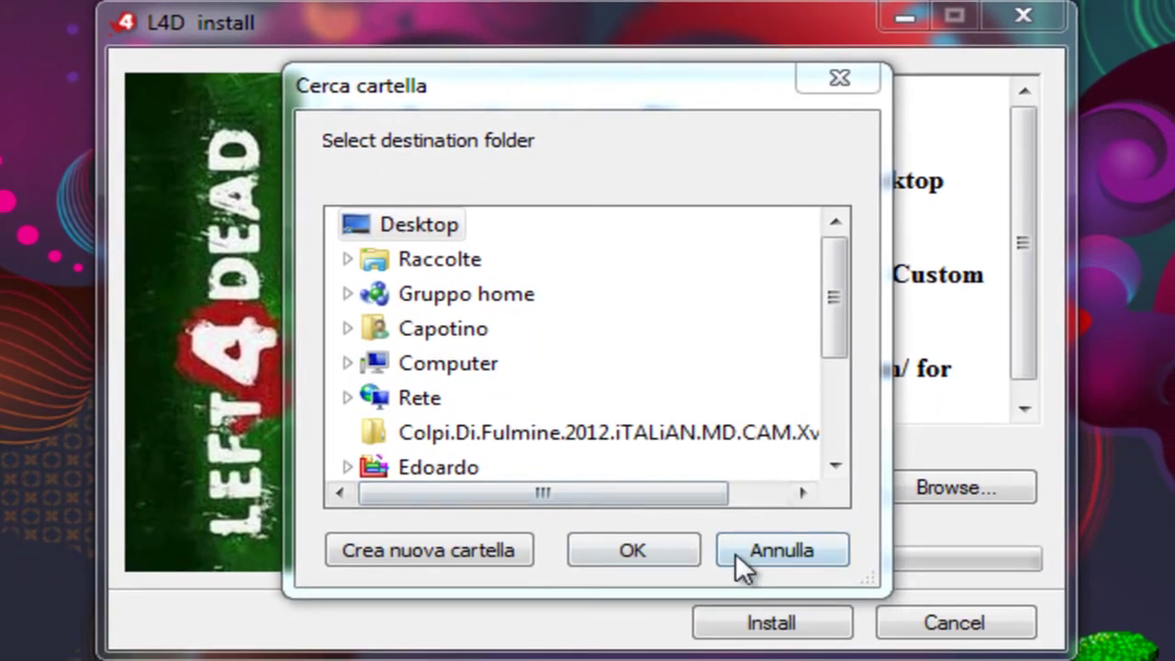
# Set the installer's destination folder to the desktop's L4D folder and start the installation
pyautogui.click(792, 554)
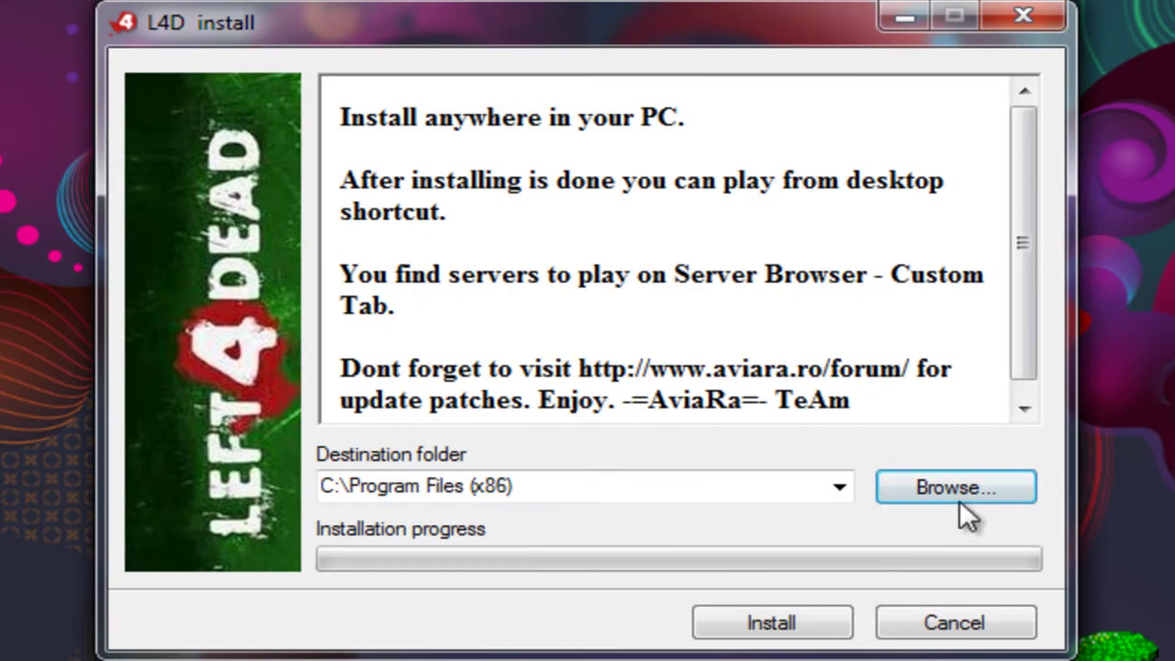
pyautogui.click(958, 501)
pyautogui.moveTo(826, 315); pyautogui.dragTo(824, 422)
pyautogui.click(415, 331)
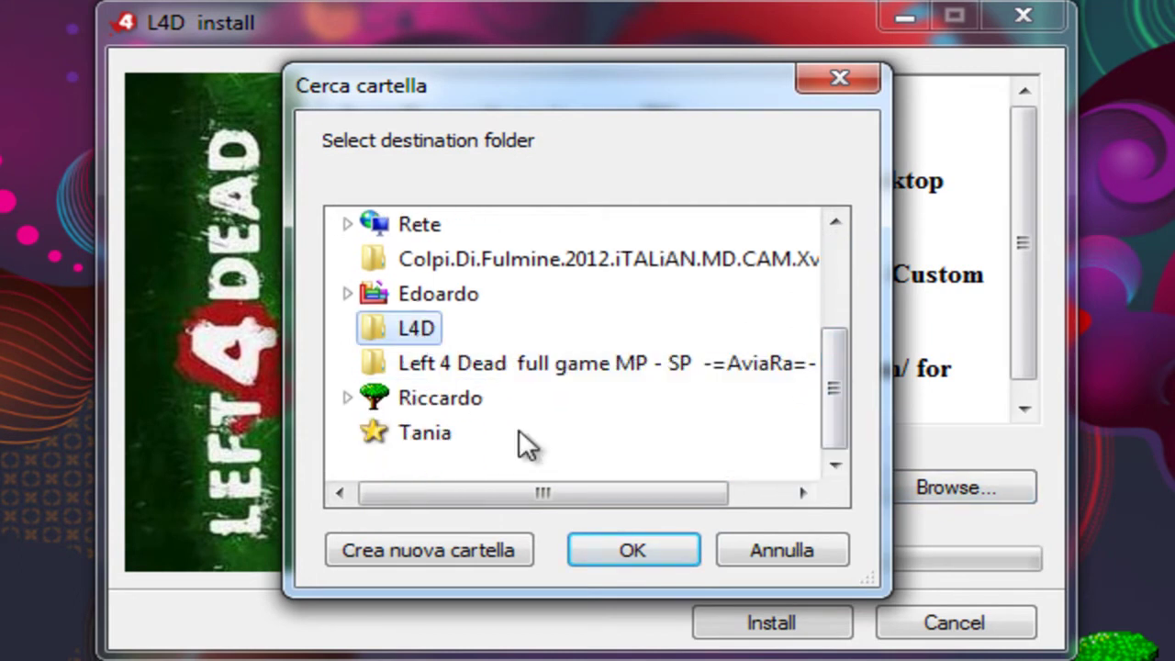
pyautogui.click(613, 548)
pyautogui.click(770, 628)
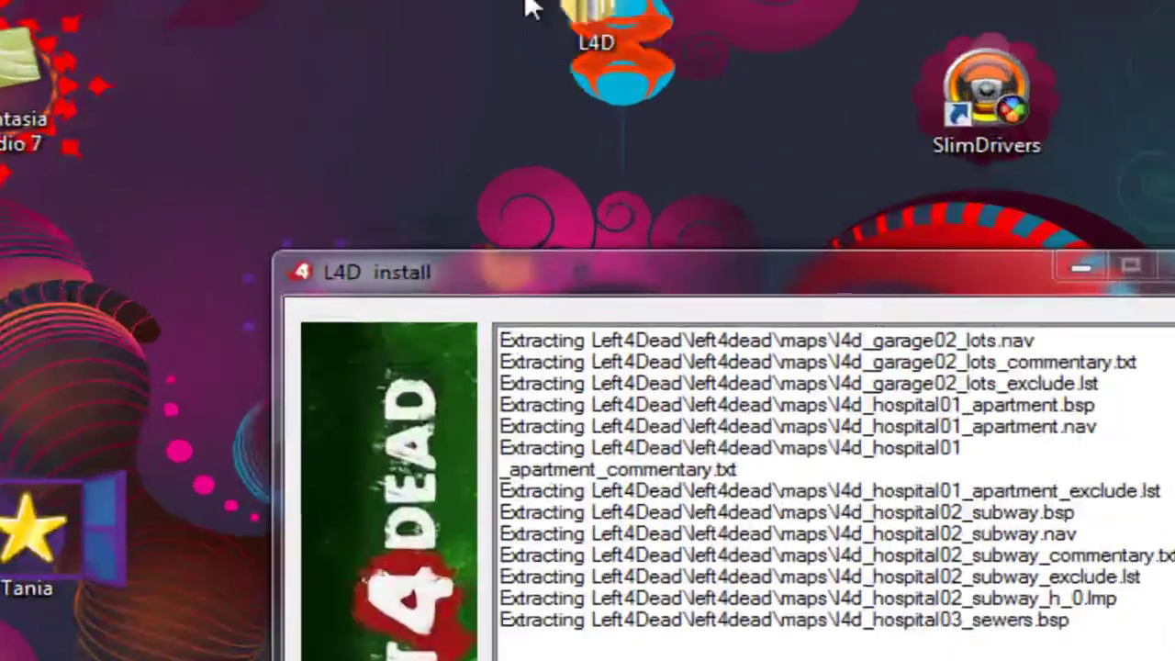
# Examine the Left4Dead folder inside the desktop's L4D folder and close the folder window
pyautogui.doubleClick(547, 73)
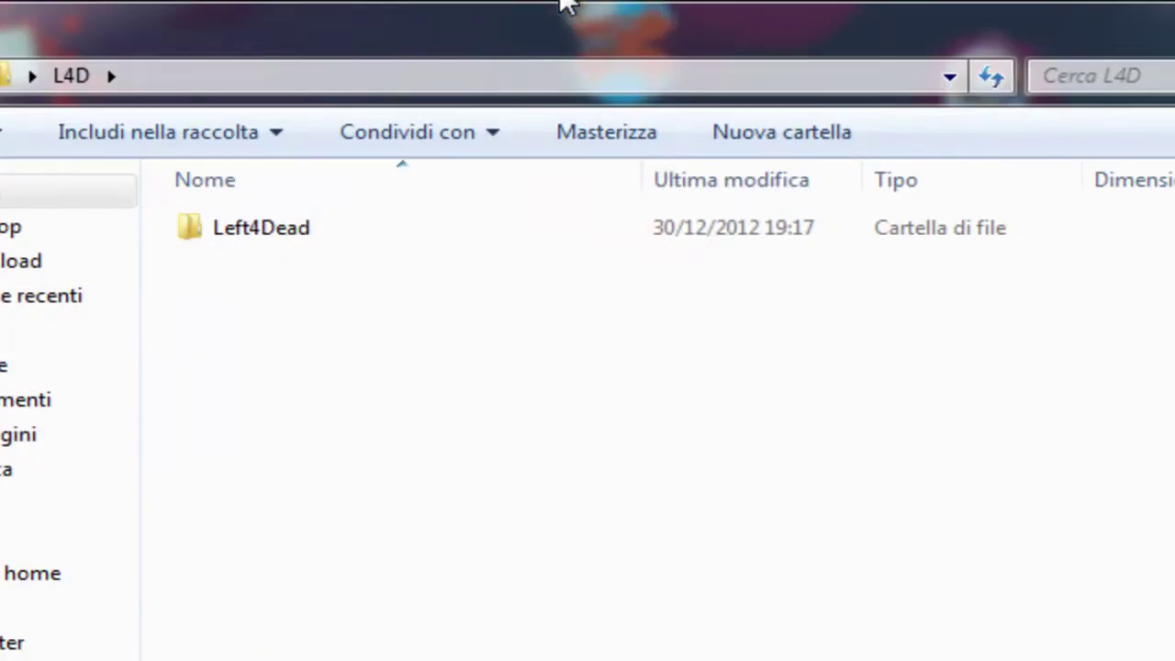
pyautogui.doubleClick(262, 237)
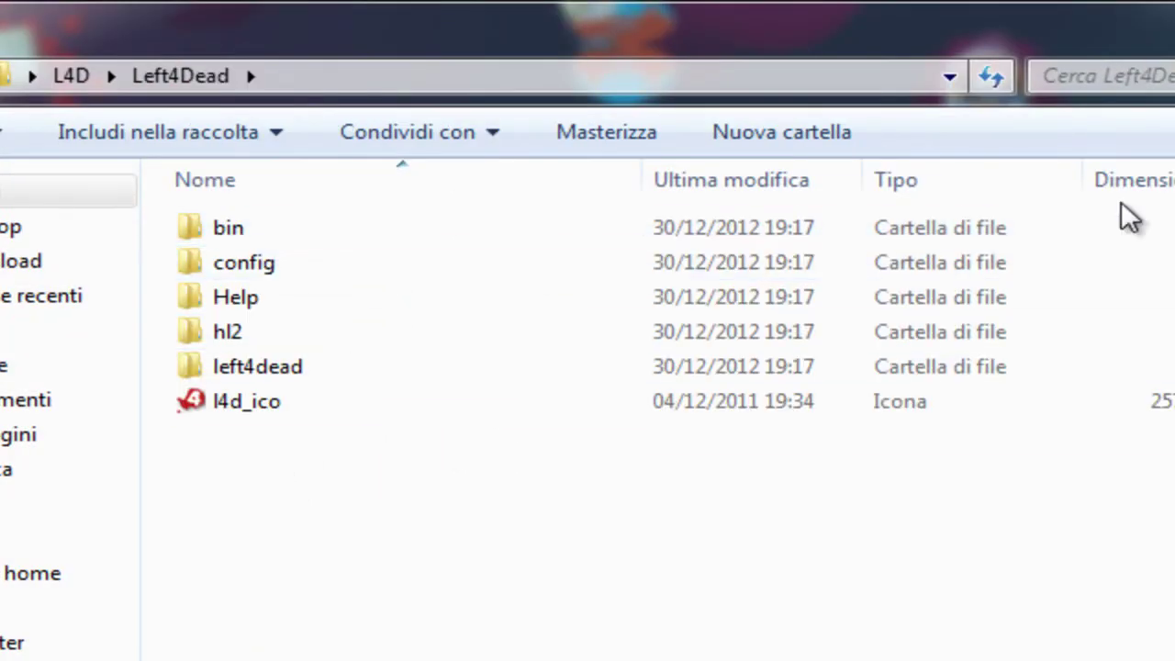
pyautogui.click(1163, 46)
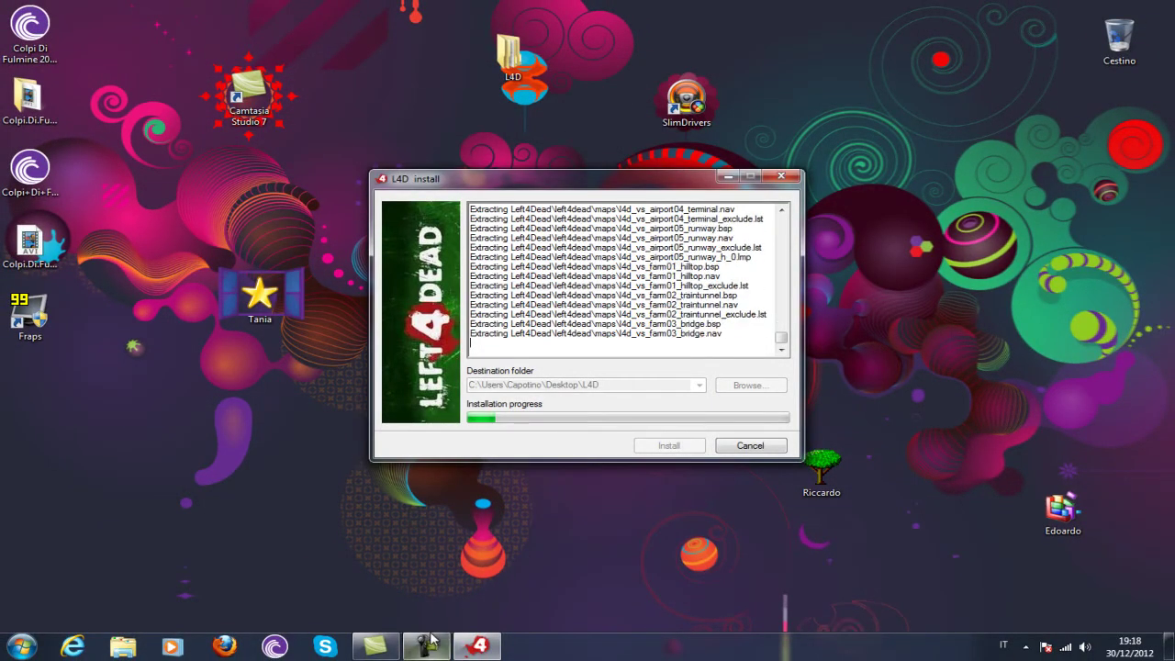
pyautogui.click(427, 647)
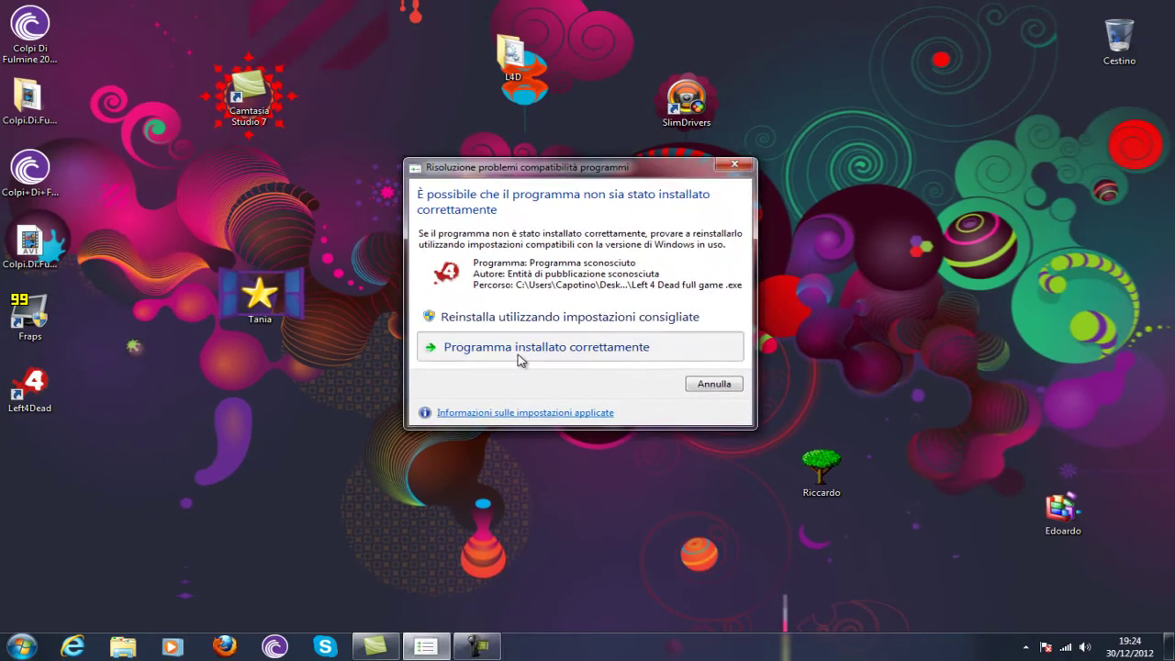
# Dismiss the compatibility dialog as correctly installed and move the Left4Dead shortcut near the middle of the desktop
pyautogui.click(497, 432)
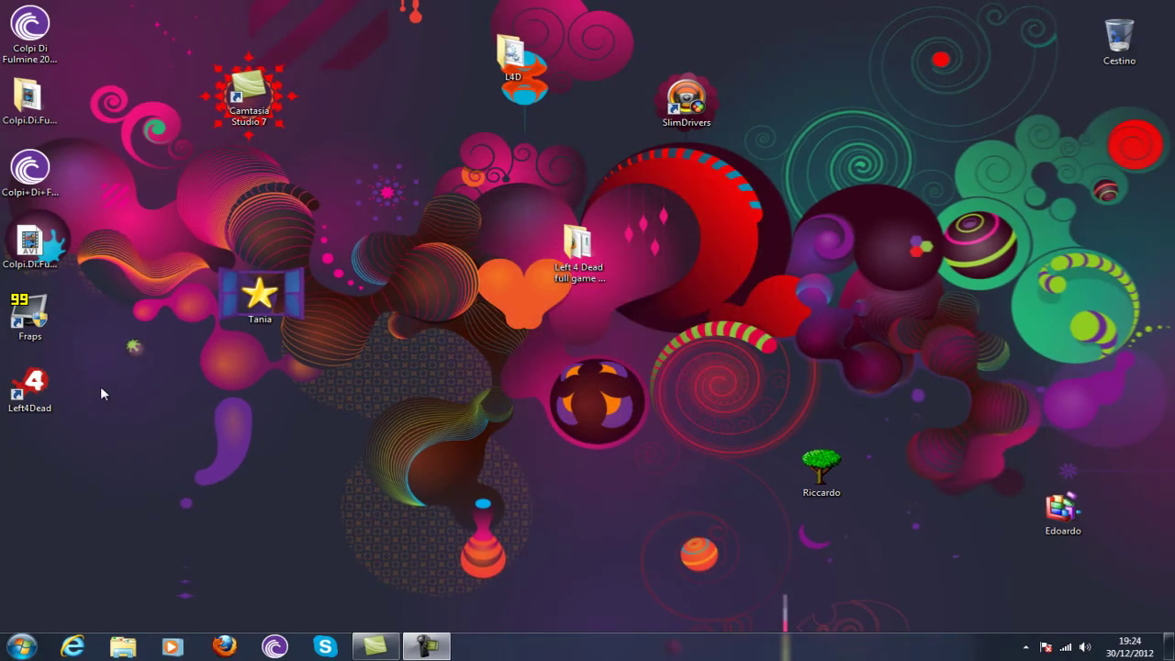
pyautogui.doubleClick(35, 393)
pyautogui.moveTo(28, 402); pyautogui.dragTo(433, 318)
pyautogui.click(411, 348)
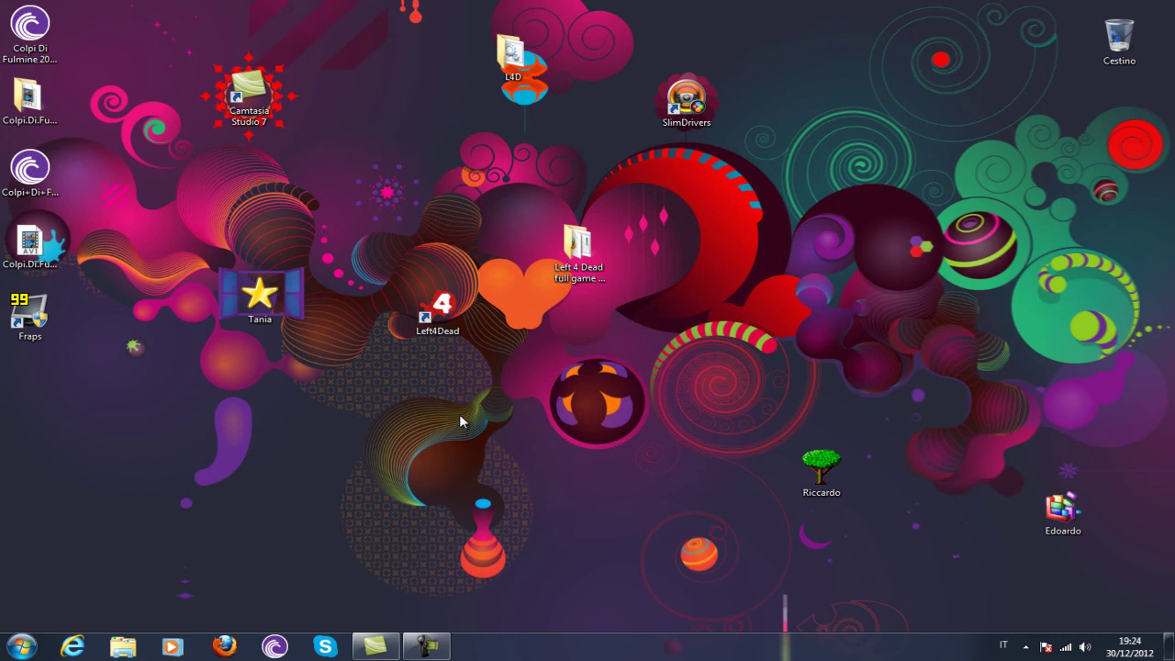
# Open the Computer window to view the PC's drives and close it
pyautogui.click(20, 647)
pyautogui.click(294, 453)
pyautogui.moveTo(600, 84); pyautogui.dragTo(581, 113)
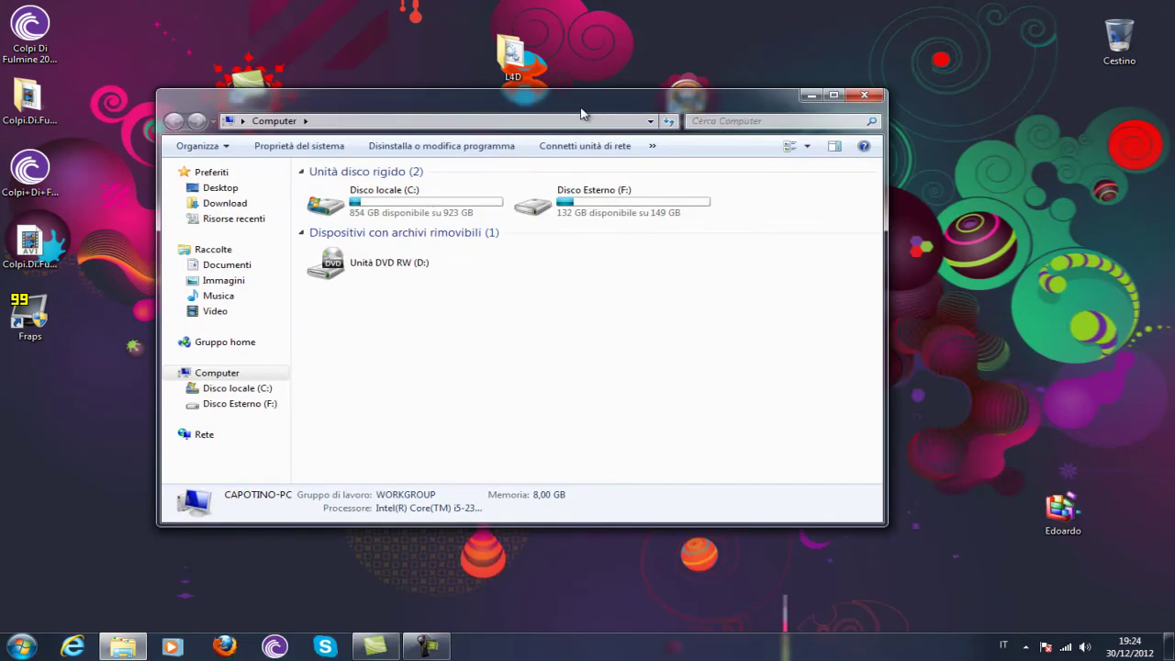
pyautogui.click(863, 92)
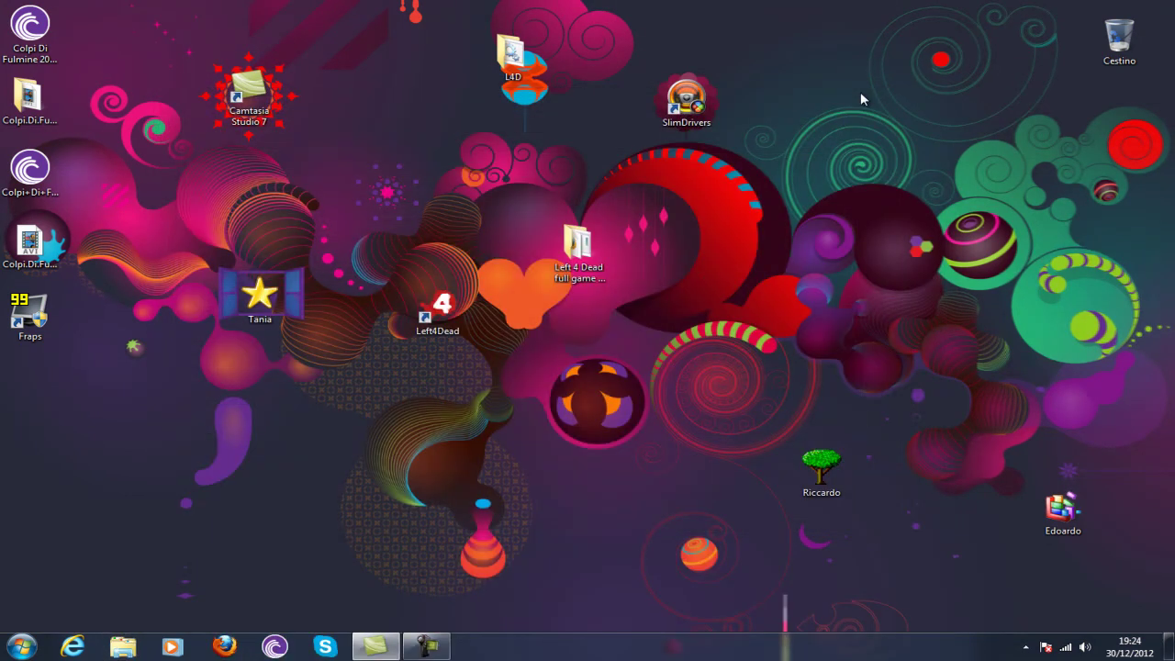
pyautogui.click(428, 645)
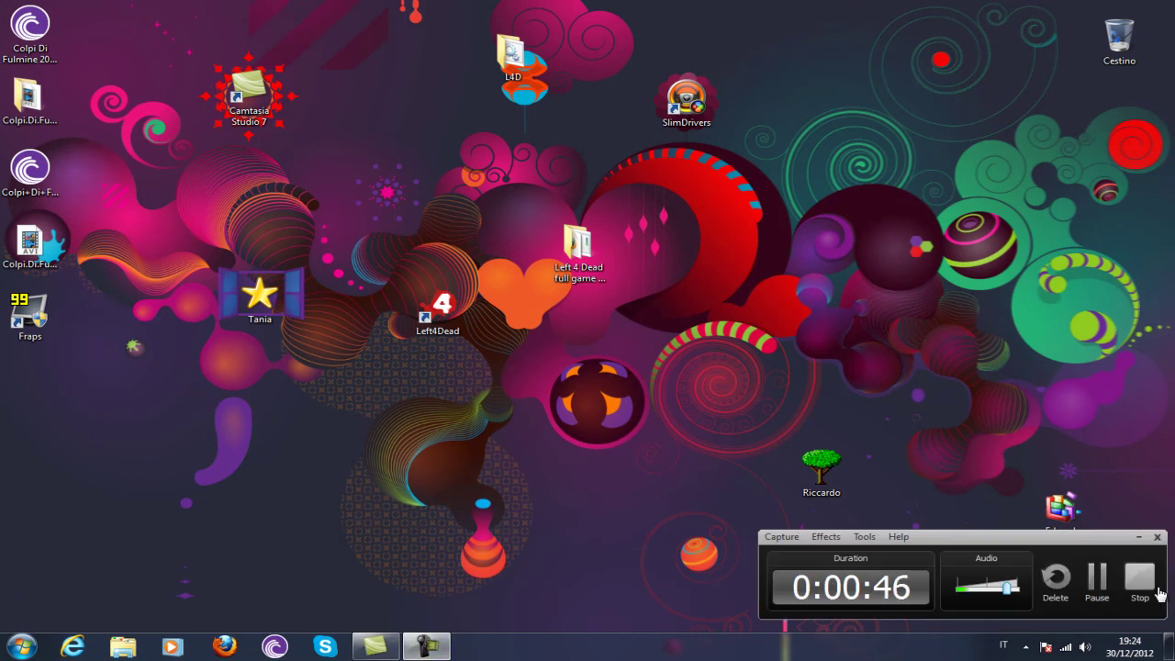